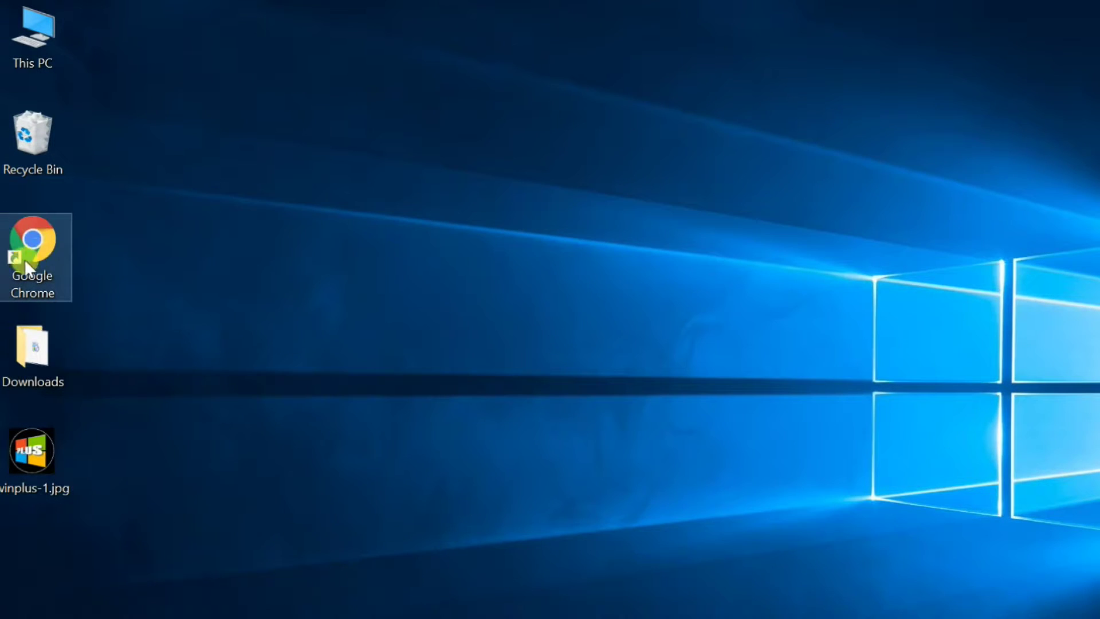
# Launch Chrome and run a Google search for 'hackbgrt'
pyautogui.click(26, 250)
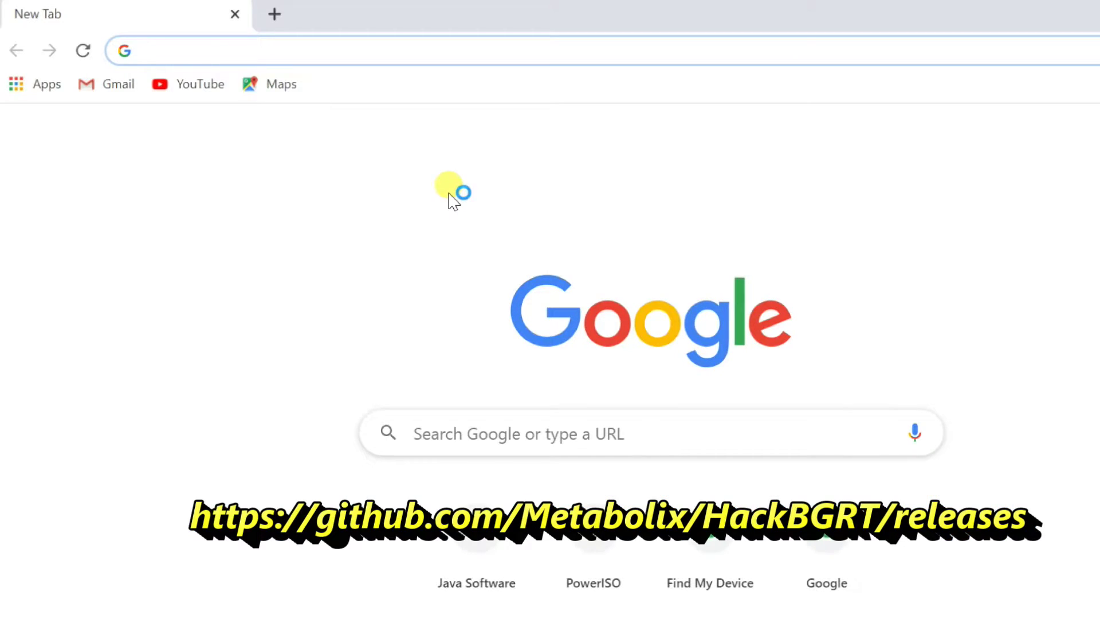
pyautogui.click(580, 433)
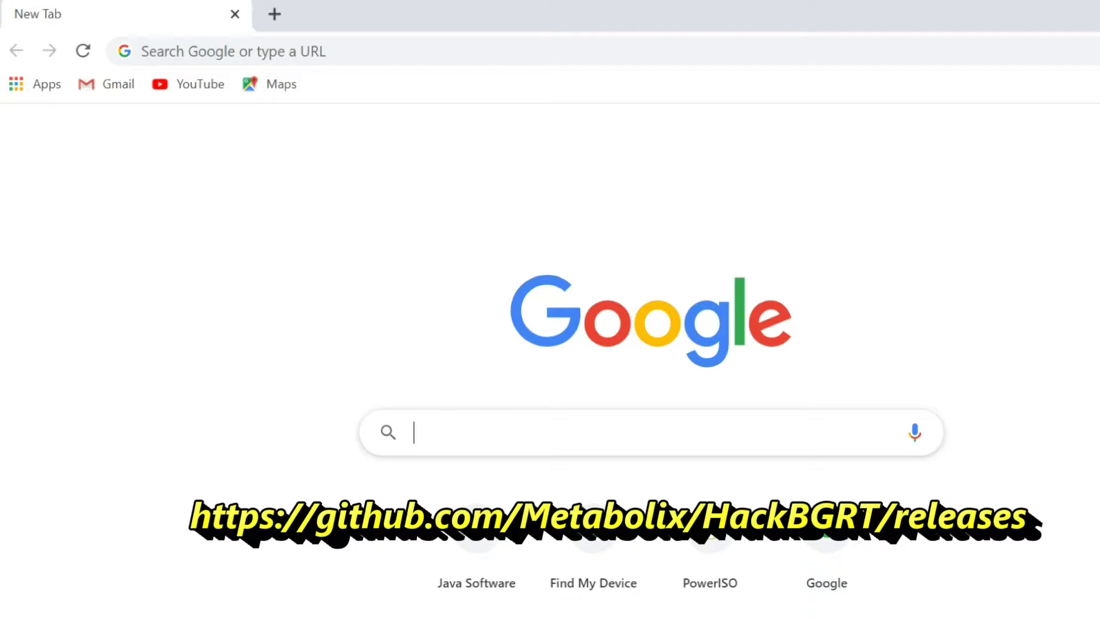
pyautogui.write('hackbgr')
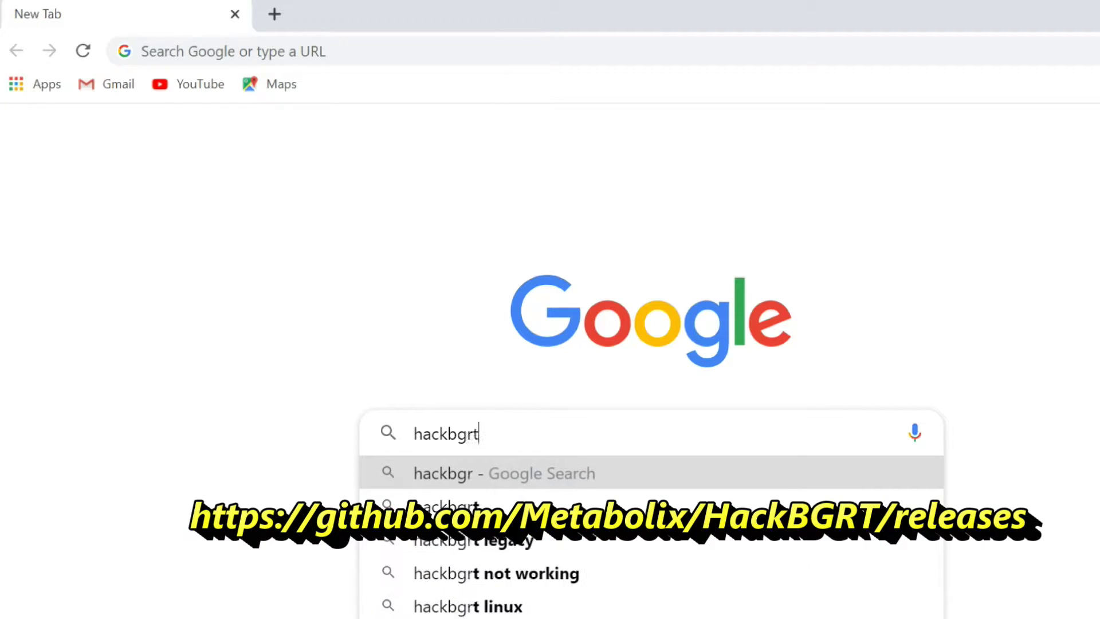
pyautogui.write('t')
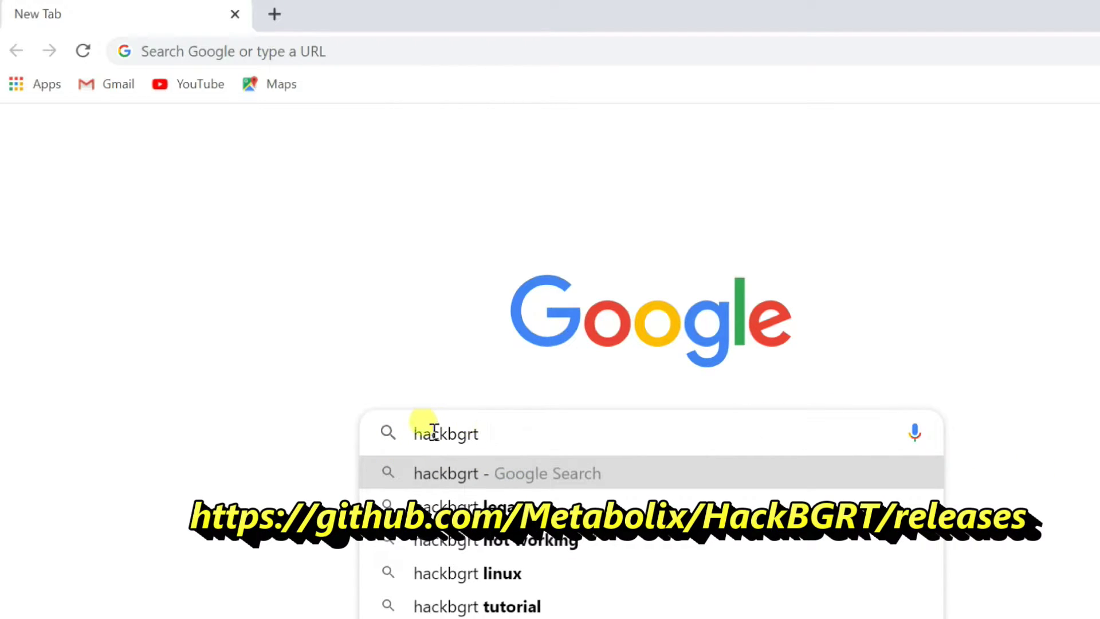
pyautogui.press('Return')
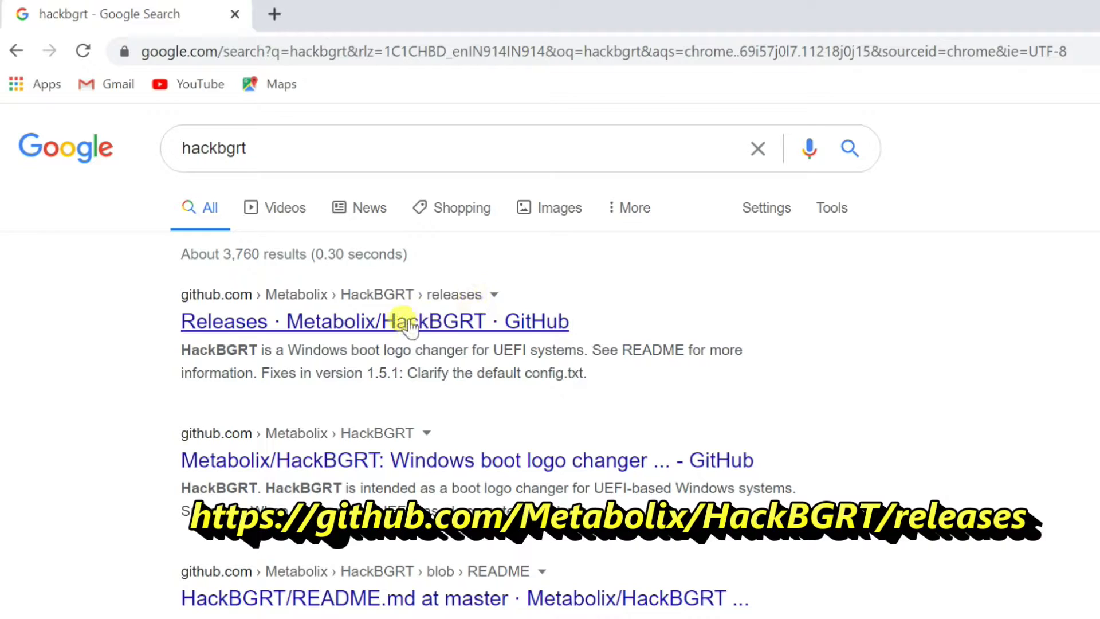
# Download HackBGRT-1.5.1.zip from the GitHub releases page and close Chrome
pyautogui.click(383, 323)
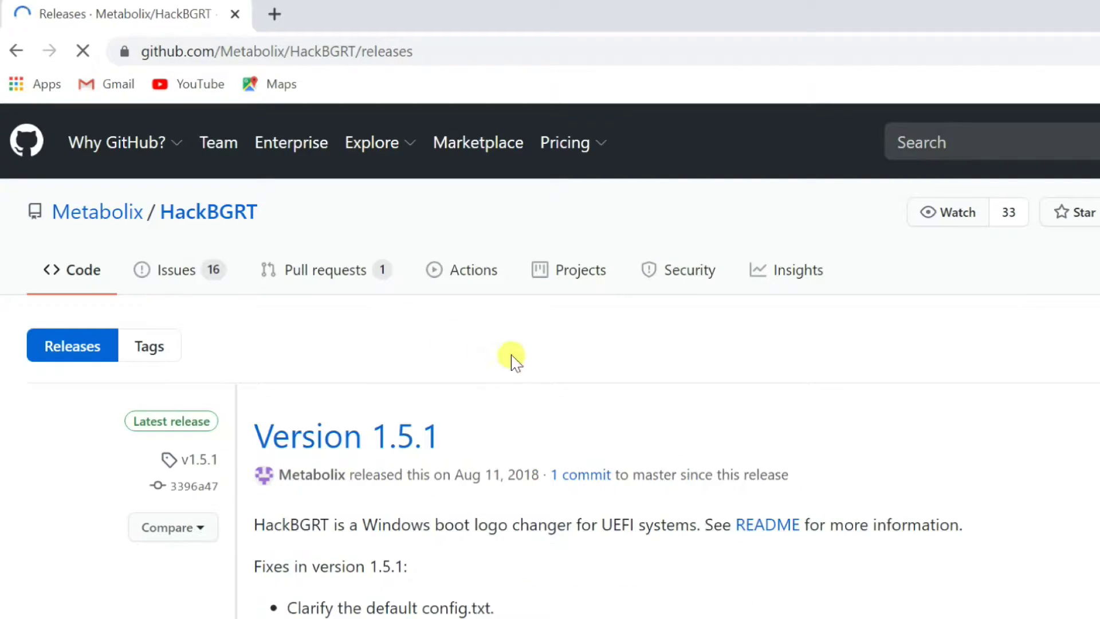
pyautogui.scroll(-3, 873, 379)
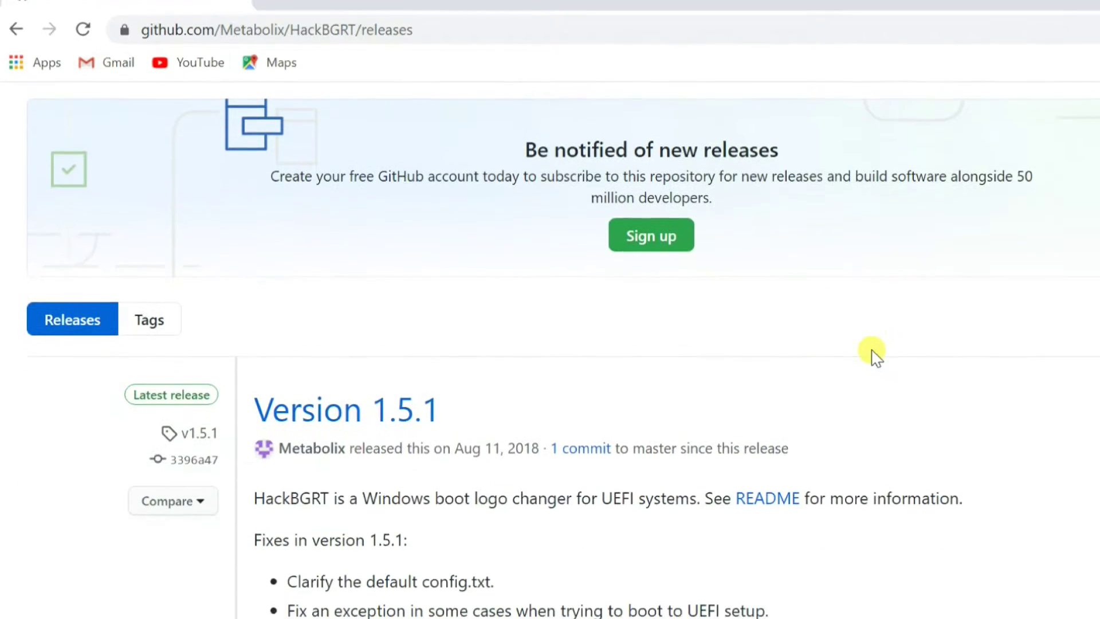
pyautogui.scroll(-3, 872, 344)
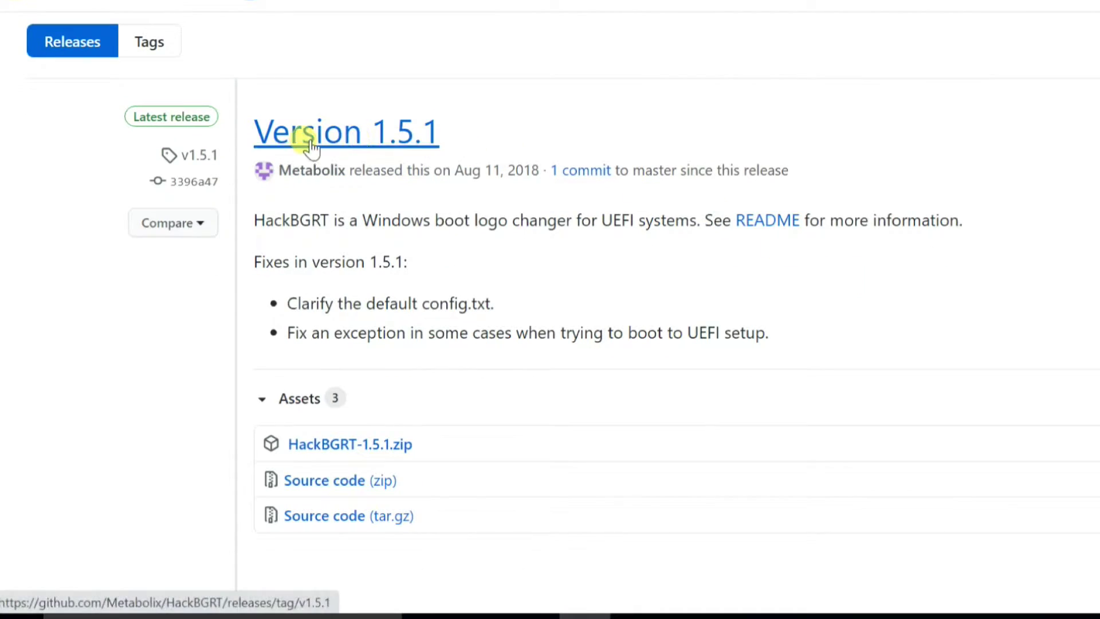
pyautogui.click(370, 444)
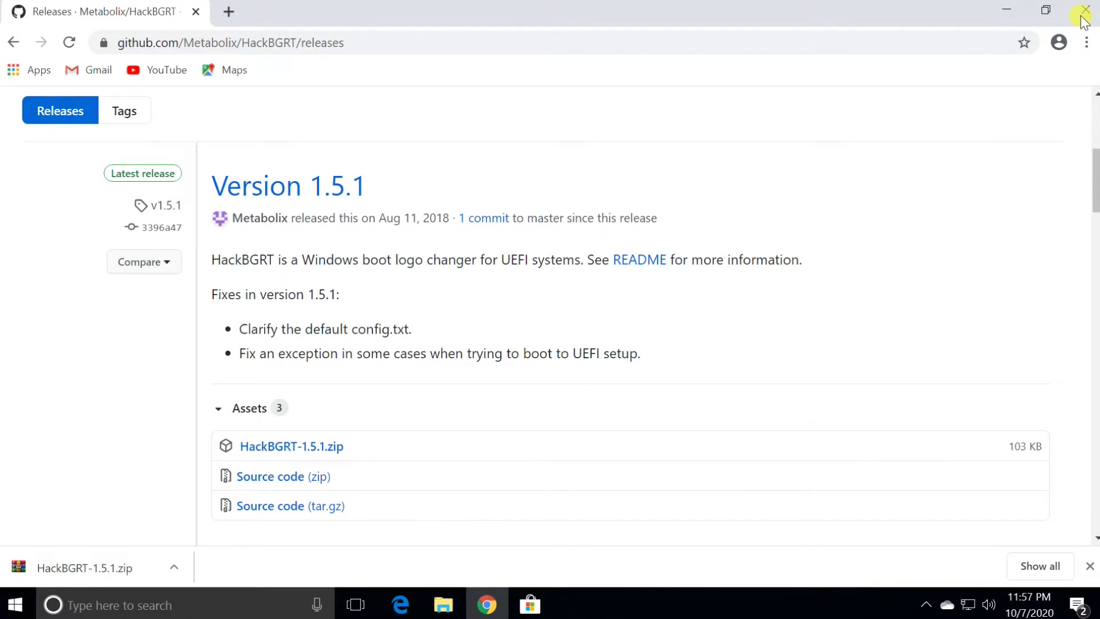
pyautogui.click(1085, 11)
pyautogui.doubleClick(28, 296)
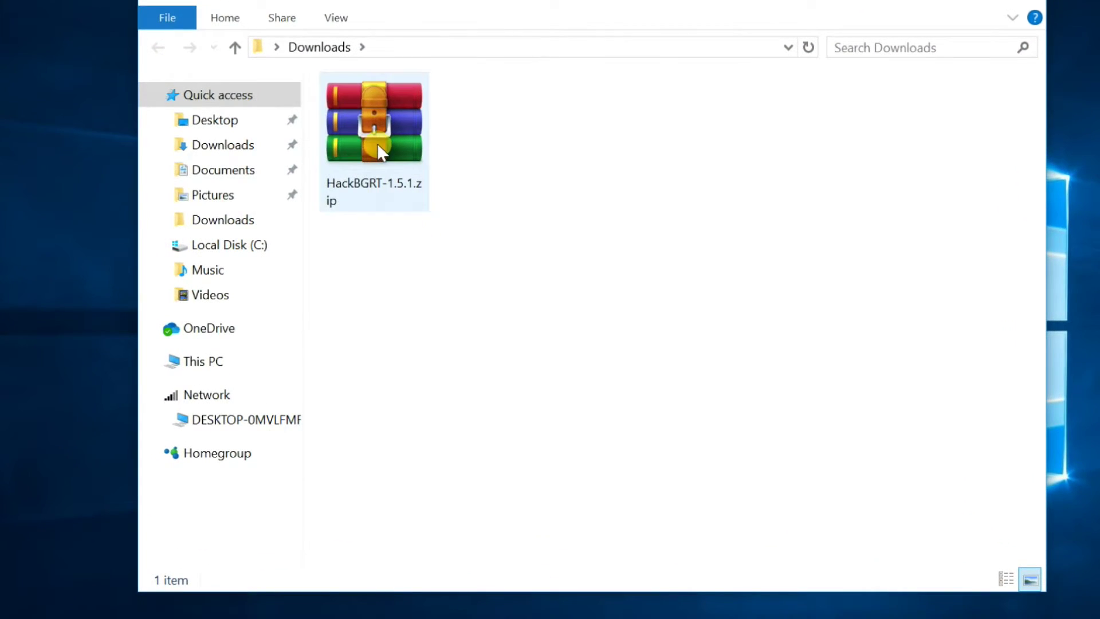
# Extract HackBGRT-1.5.1.zip to its own folder, open the inner folder and select setup.exe
pyautogui.click(378, 143)
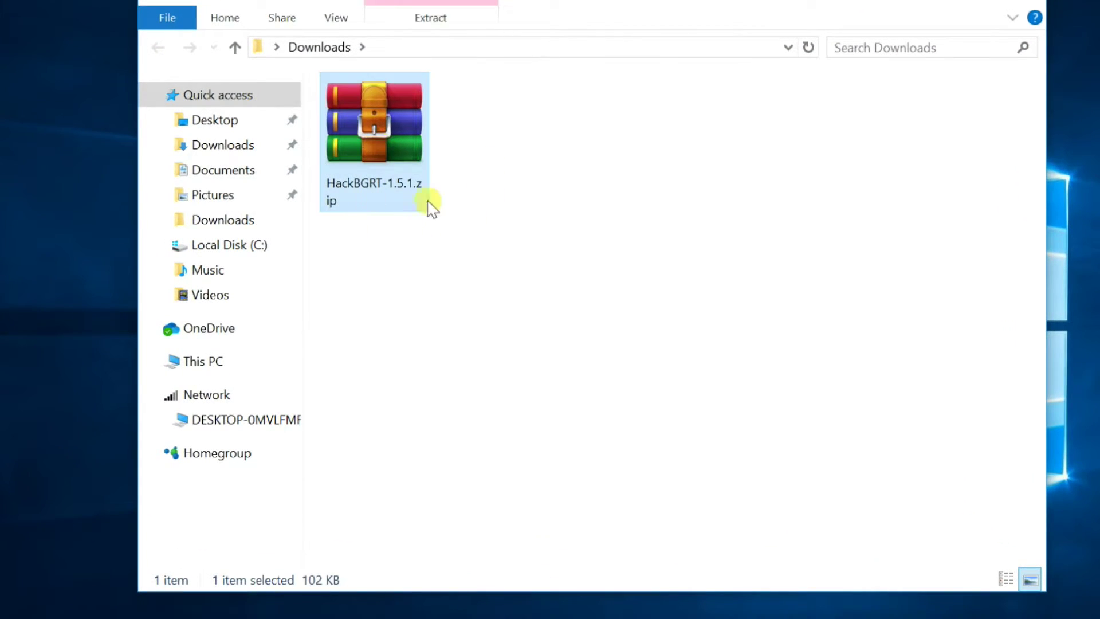
pyautogui.rightClick(380, 121)
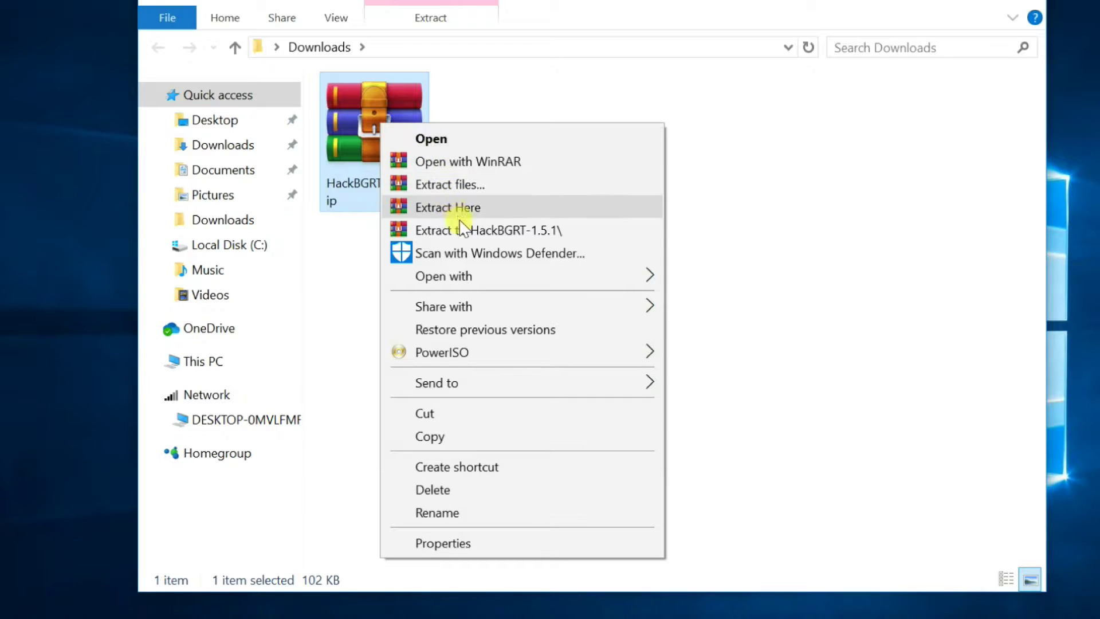
pyautogui.click(544, 242)
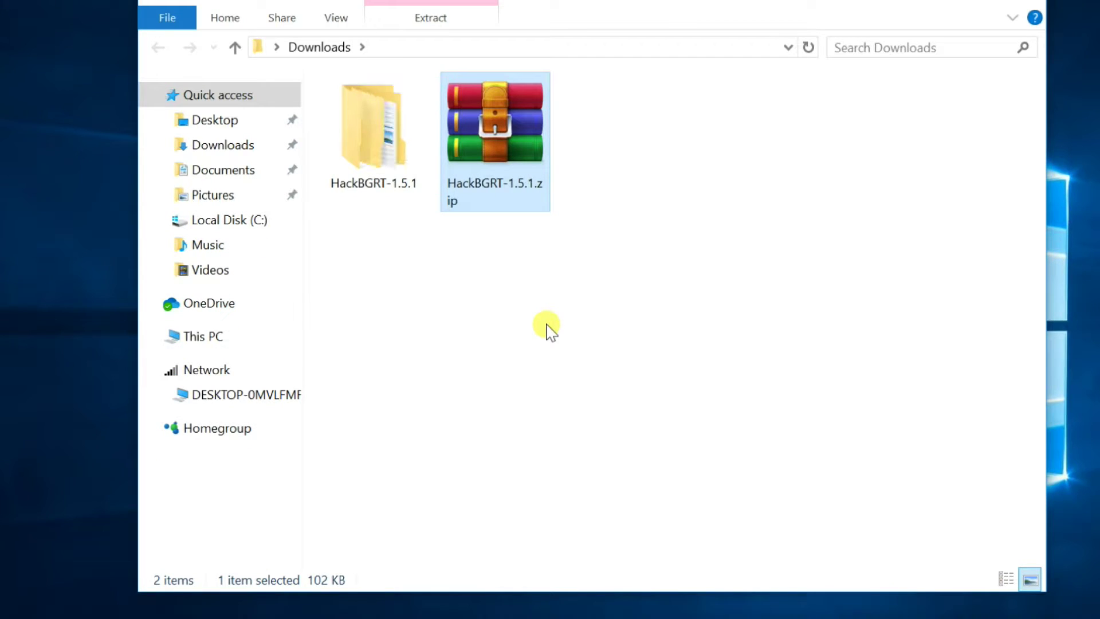
pyautogui.doubleClick(372, 138)
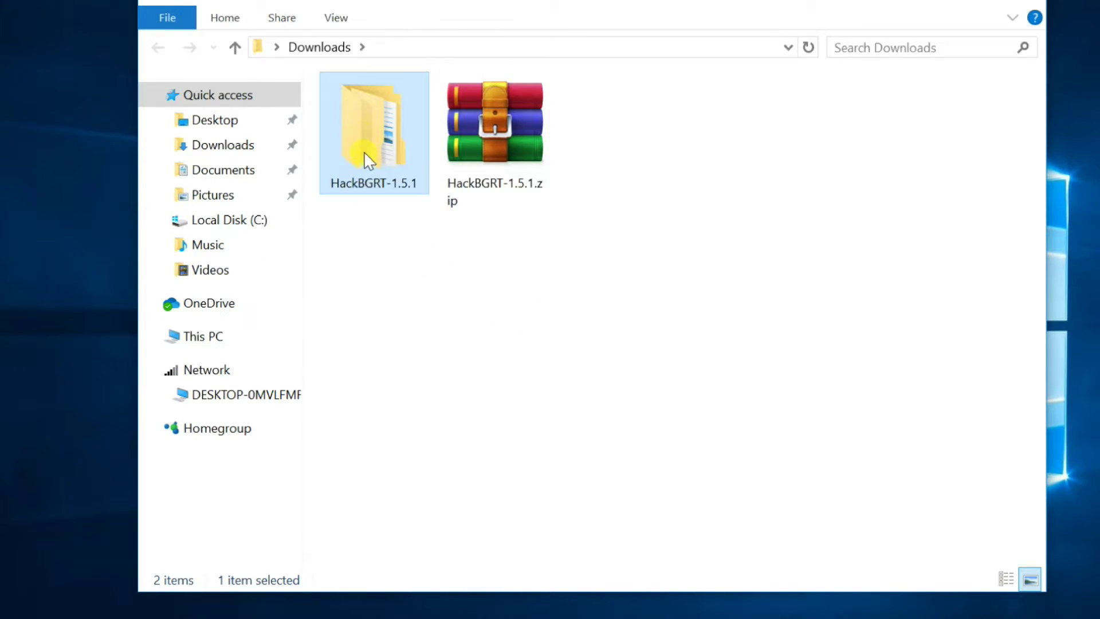
pyautogui.doubleClick(370, 113)
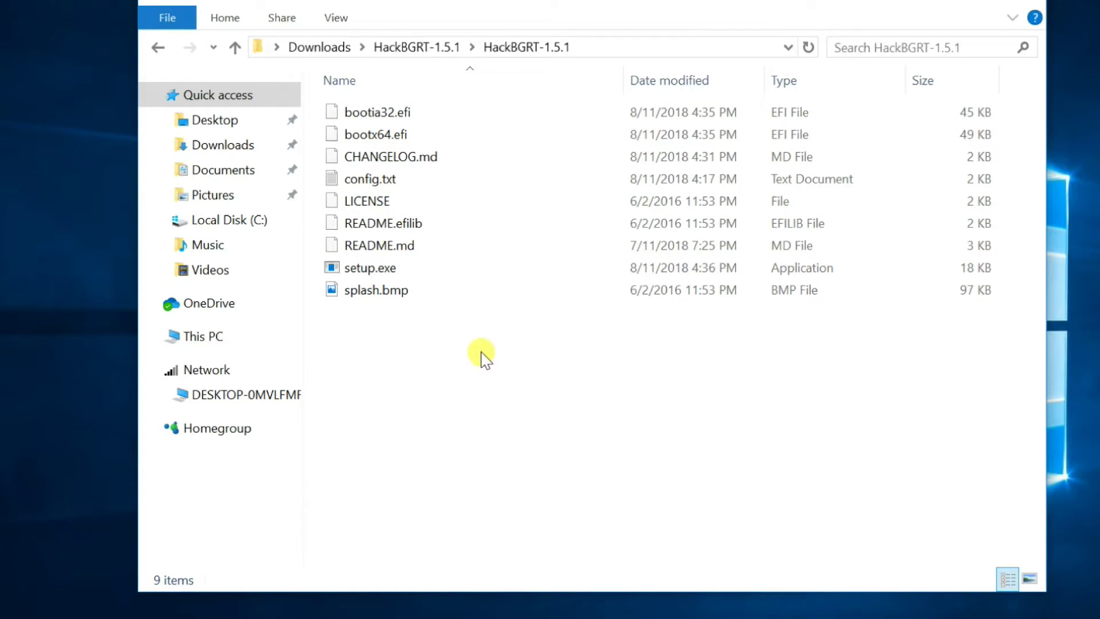
pyautogui.click(370, 268)
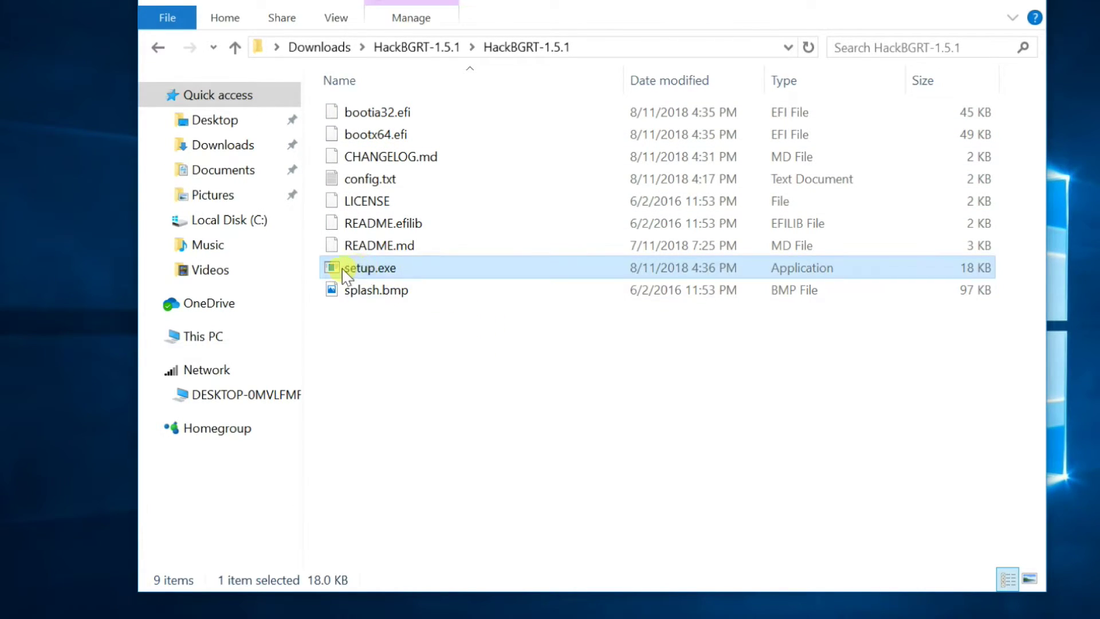
# Run setup.exe as administrator, choose install, and close the reviewed config.txt
pyautogui.doubleClick(394, 274)
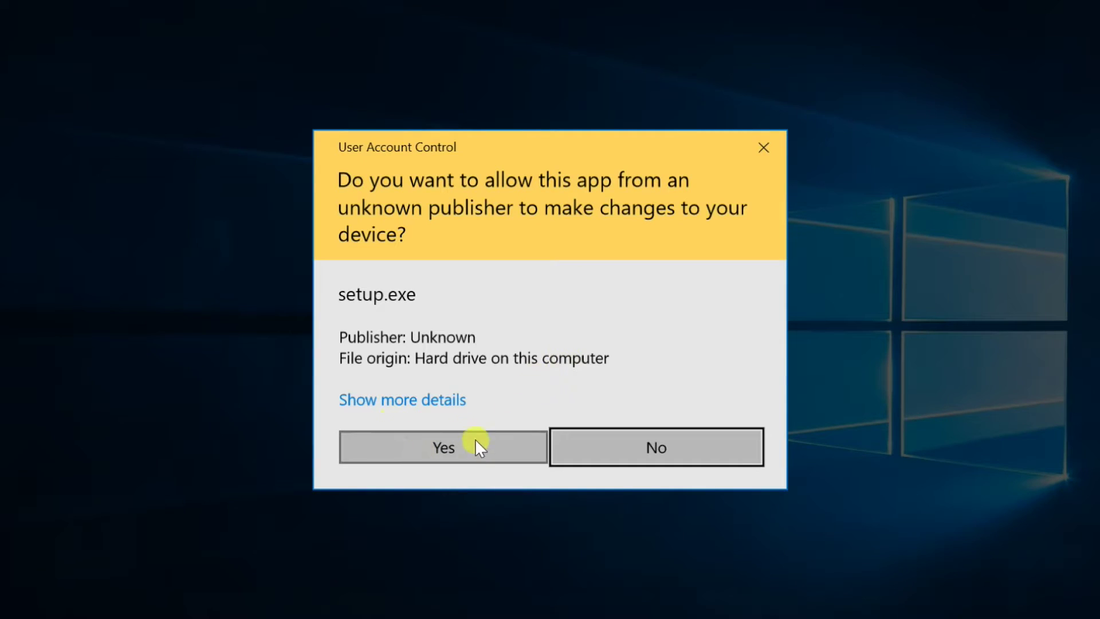
pyautogui.click(439, 445)
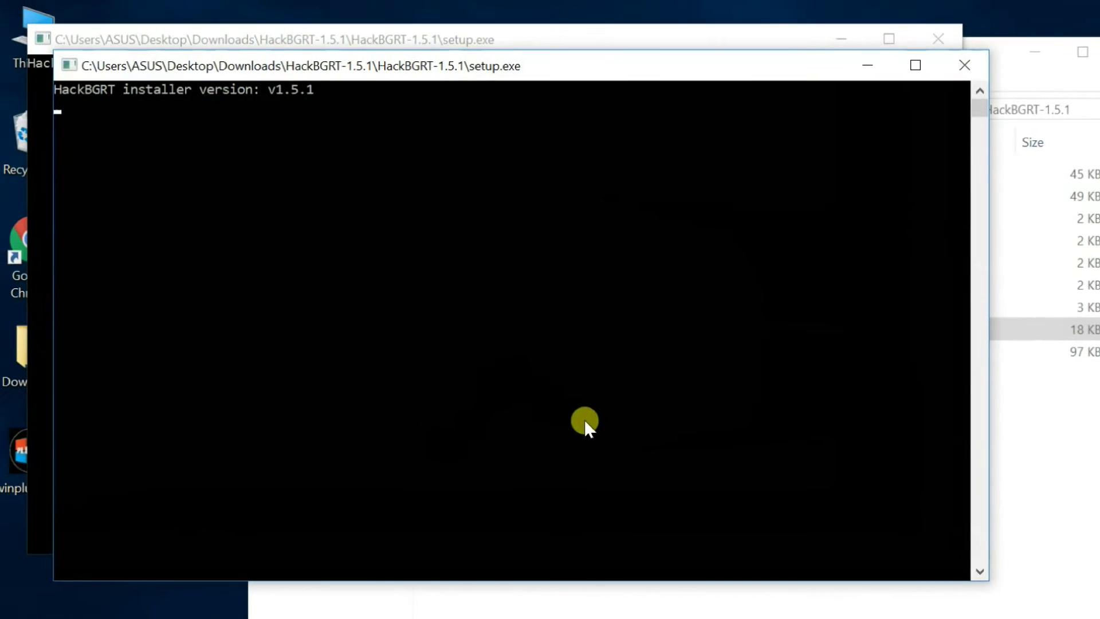
pyautogui.press('i')
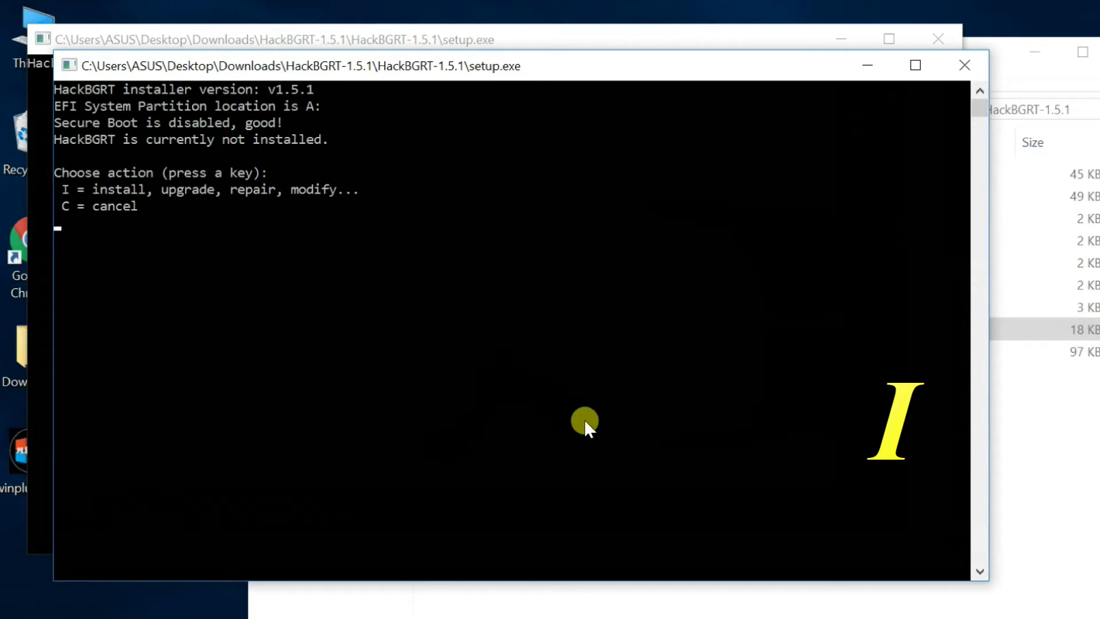
pyautogui.press('i')
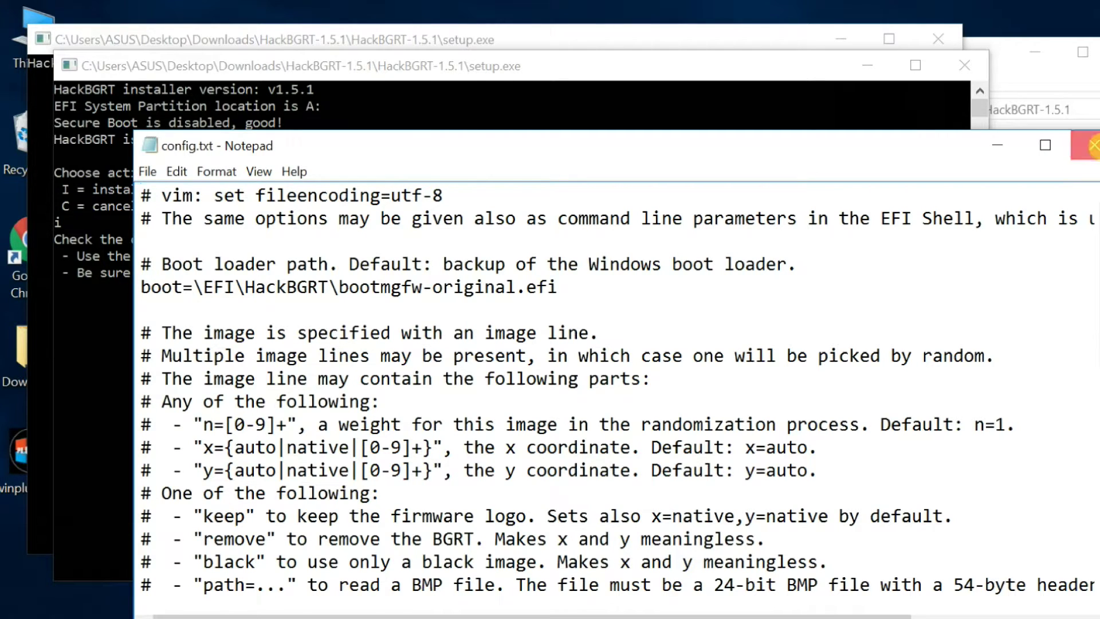
pyautogui.click(1091, 145)
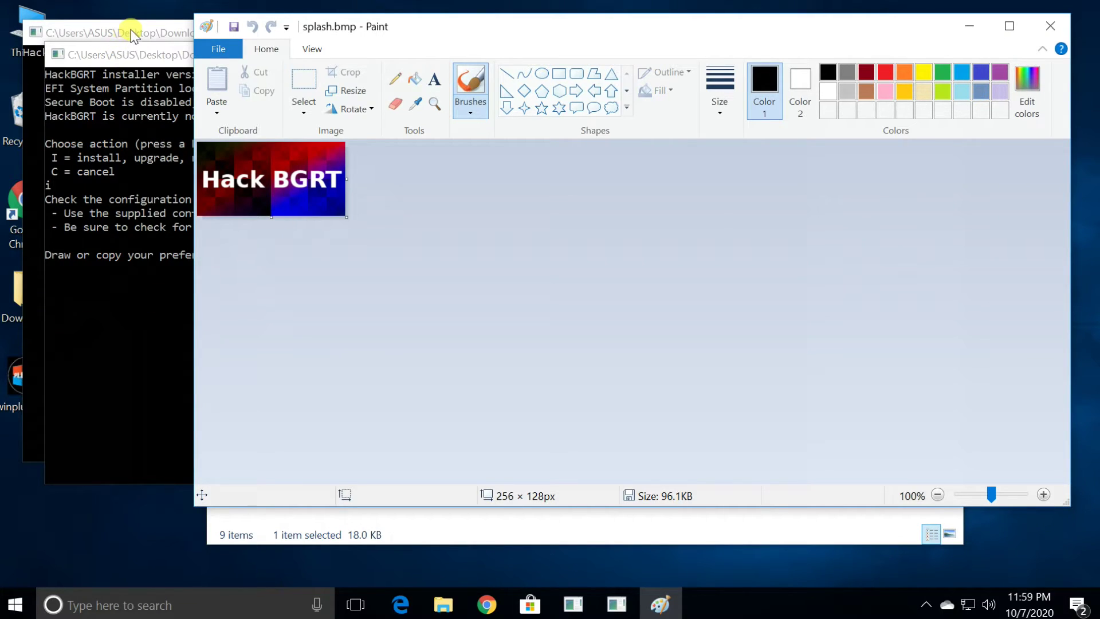
# Move the installer console aside and bring the splash.bmp Paint window forward
pyautogui.moveTo(134, 34); pyautogui.dragTo(166, 54)
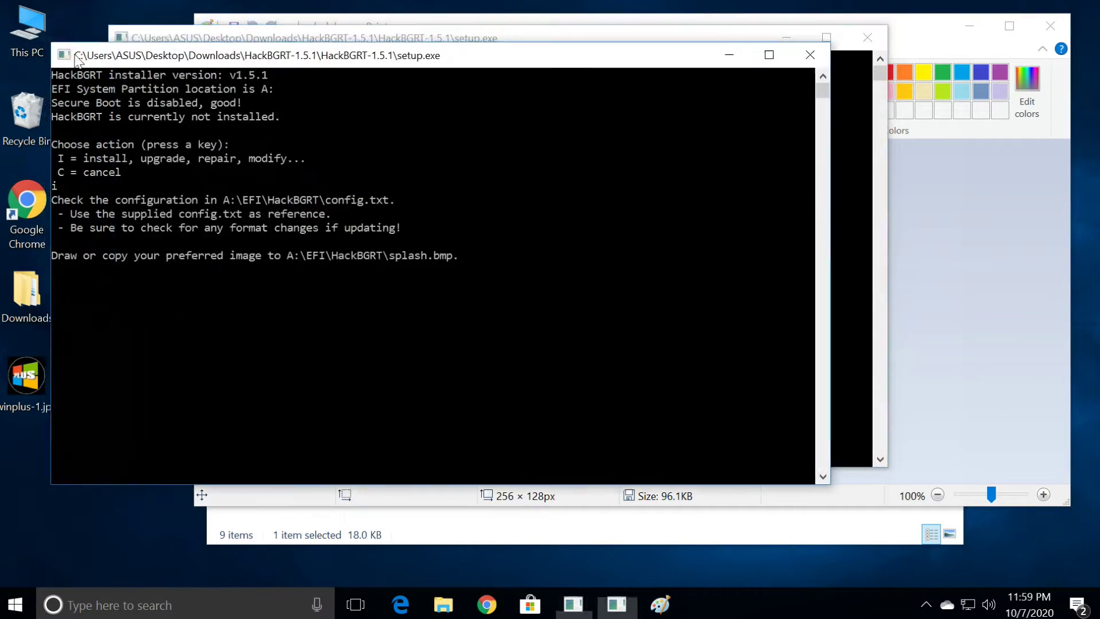
pyautogui.click(938, 26)
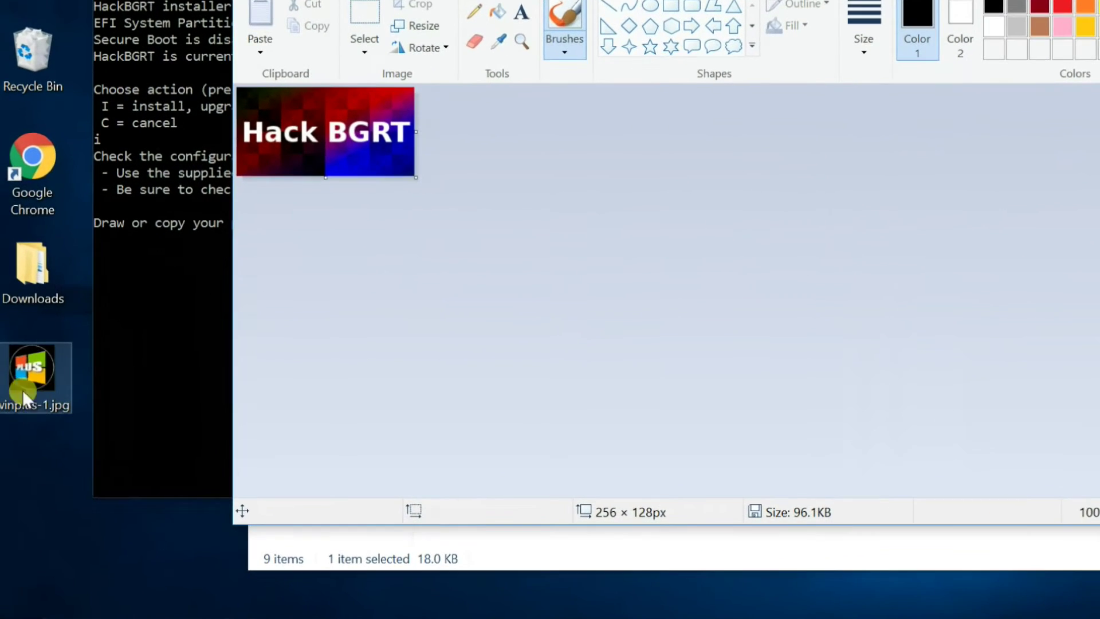
# Open winplus-1.jpg from the desktop with Paint and show its selection options
pyautogui.click(27, 385)
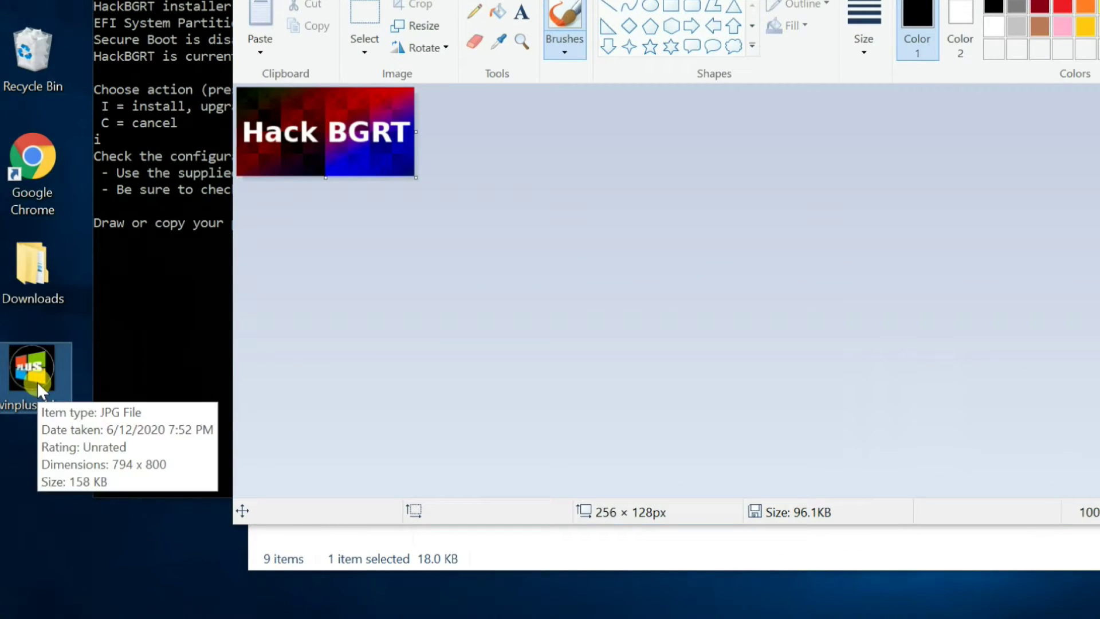
pyautogui.rightClick(37, 381)
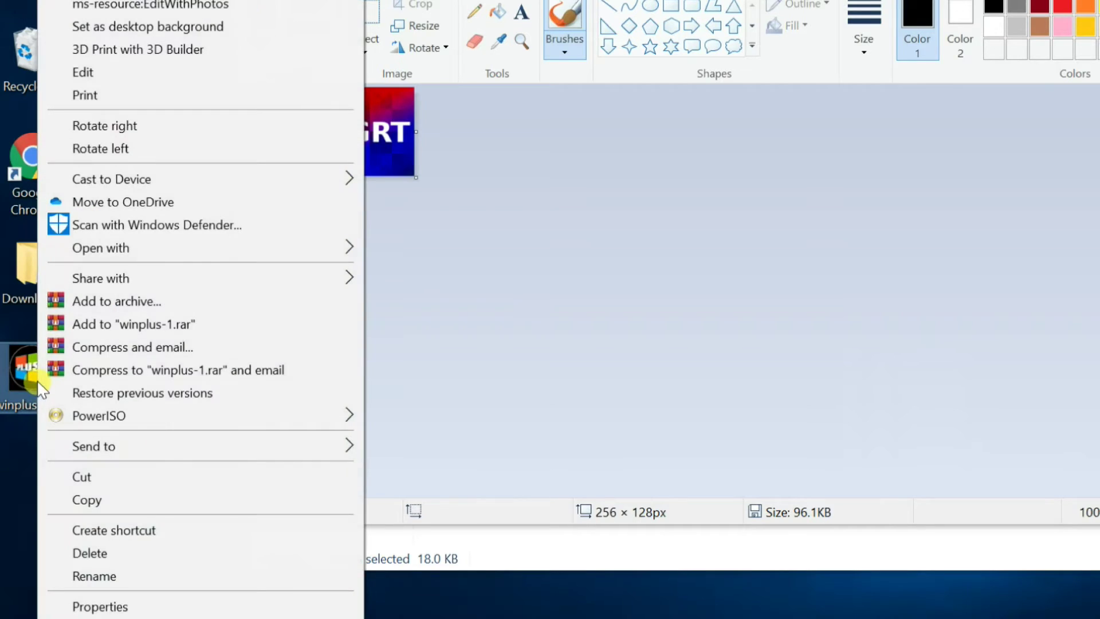
pyautogui.moveTo(100, 248)
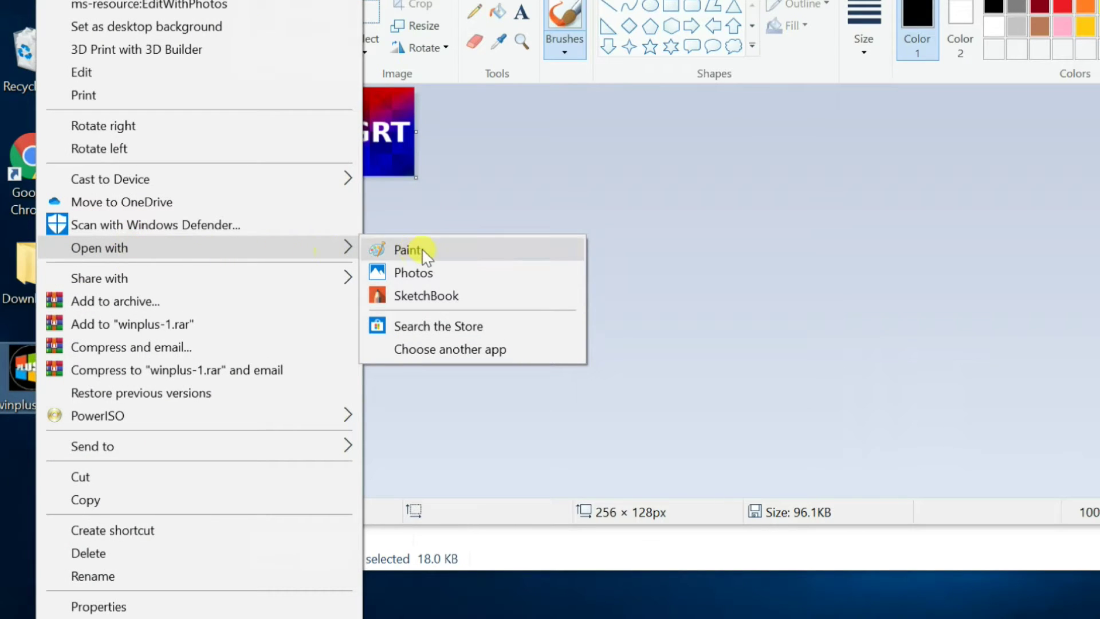
pyautogui.click(422, 249)
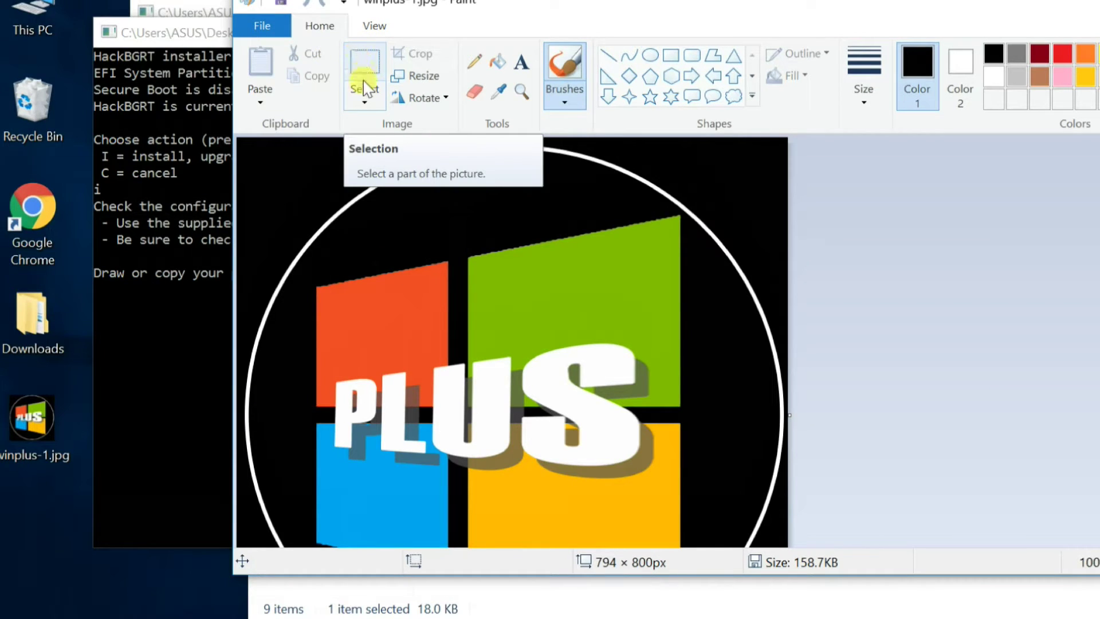
pyautogui.click(364, 101)
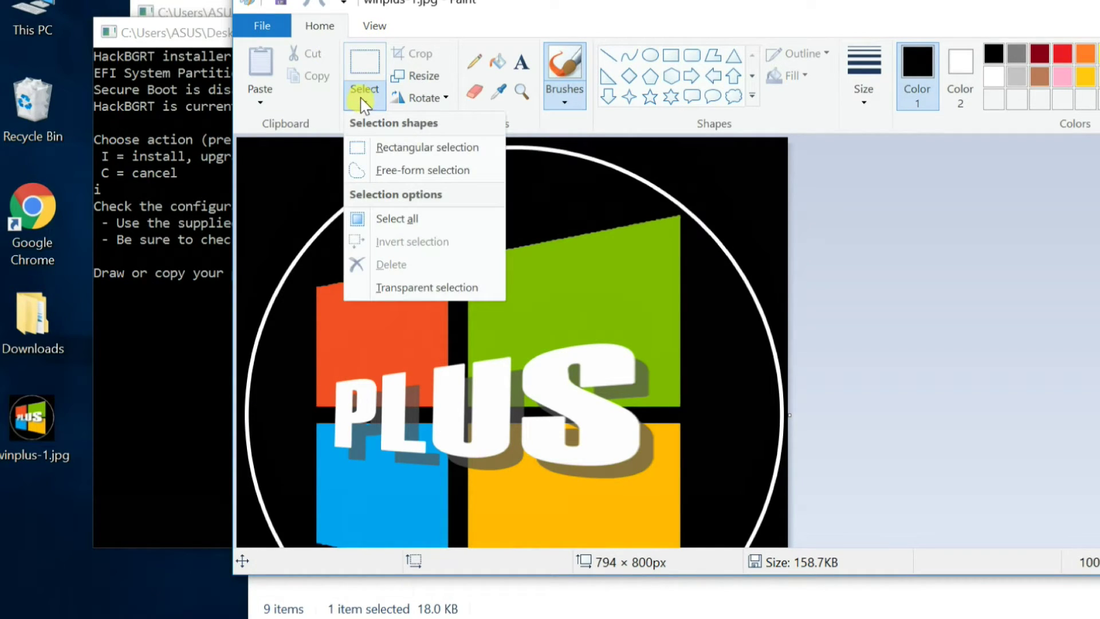
# Copy the whole winplus-1.jpg logo and paste it into splash.bmp
pyautogui.click(391, 221)
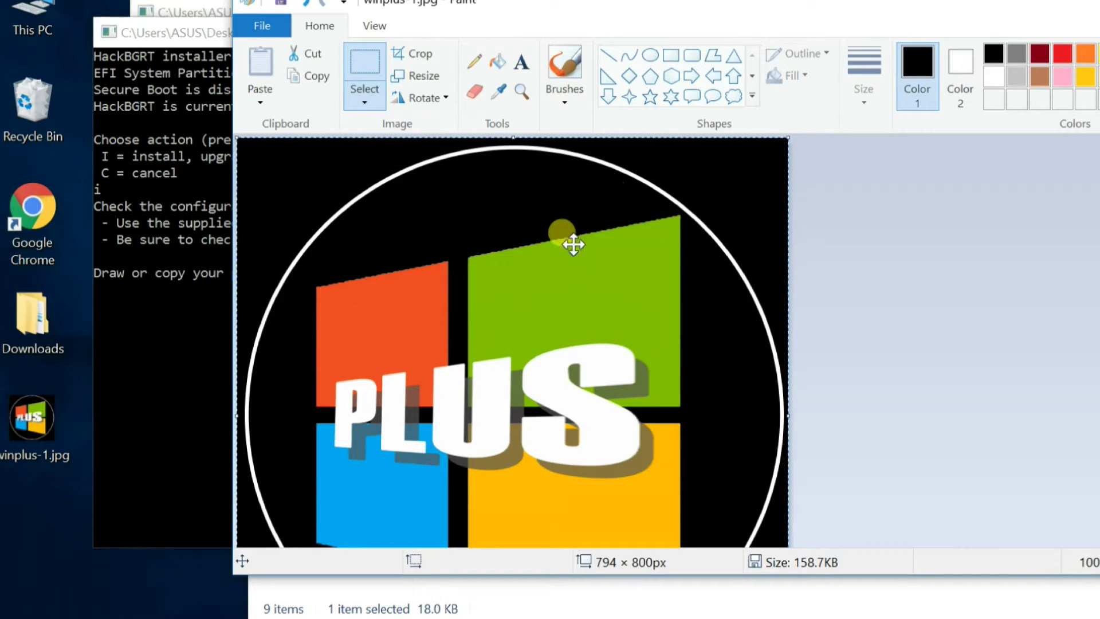
pyautogui.click(312, 82)
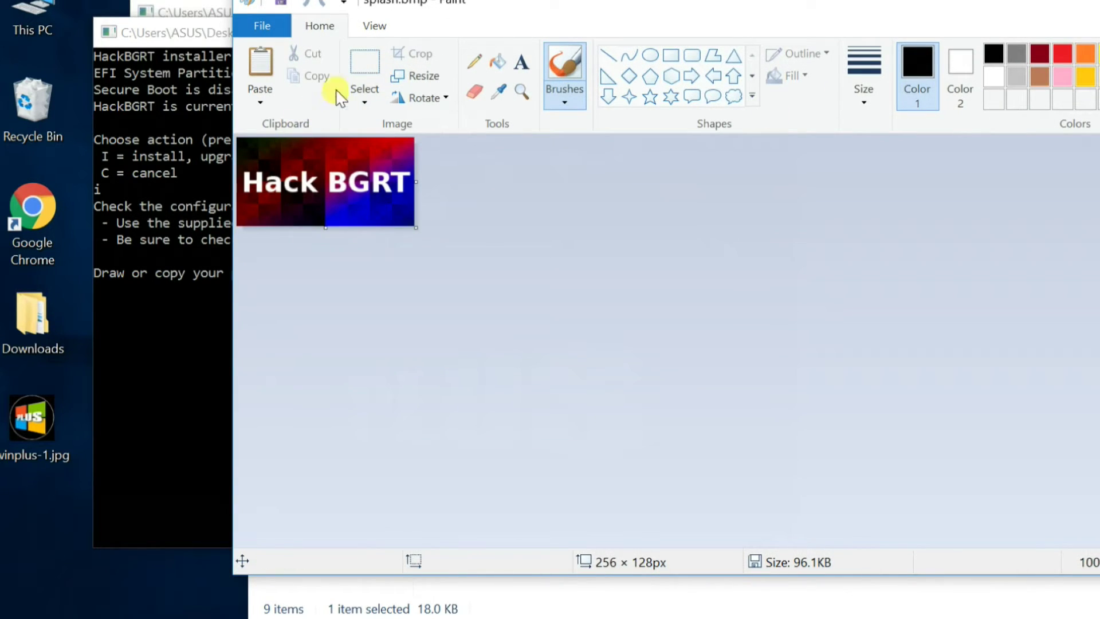
pyautogui.click(364, 82)
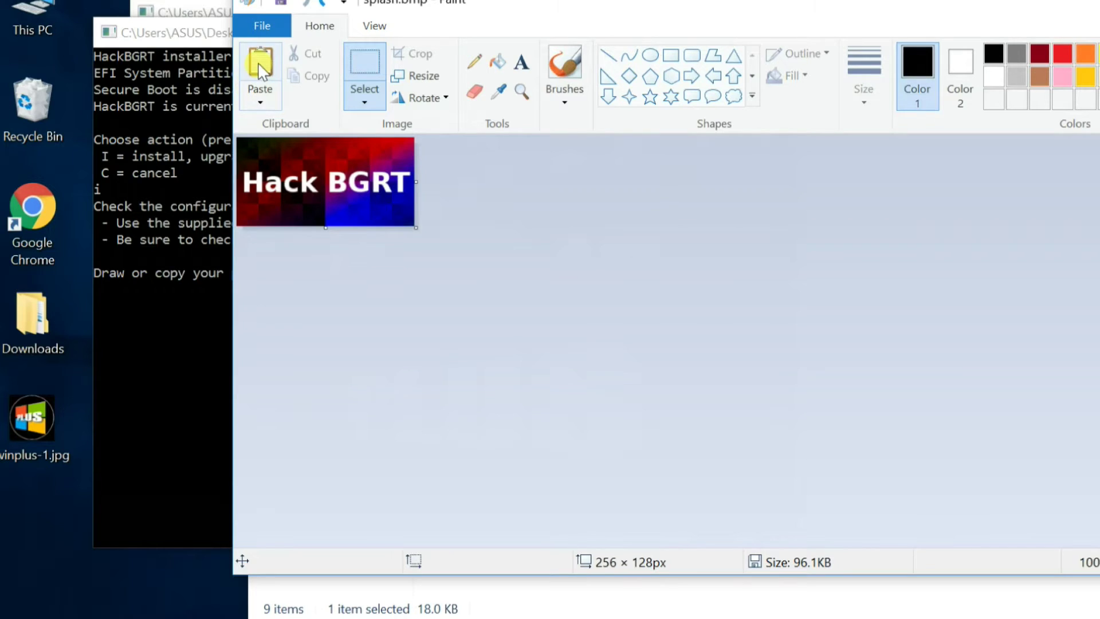
pyautogui.click(259, 68)
pyautogui.click(965, 249)
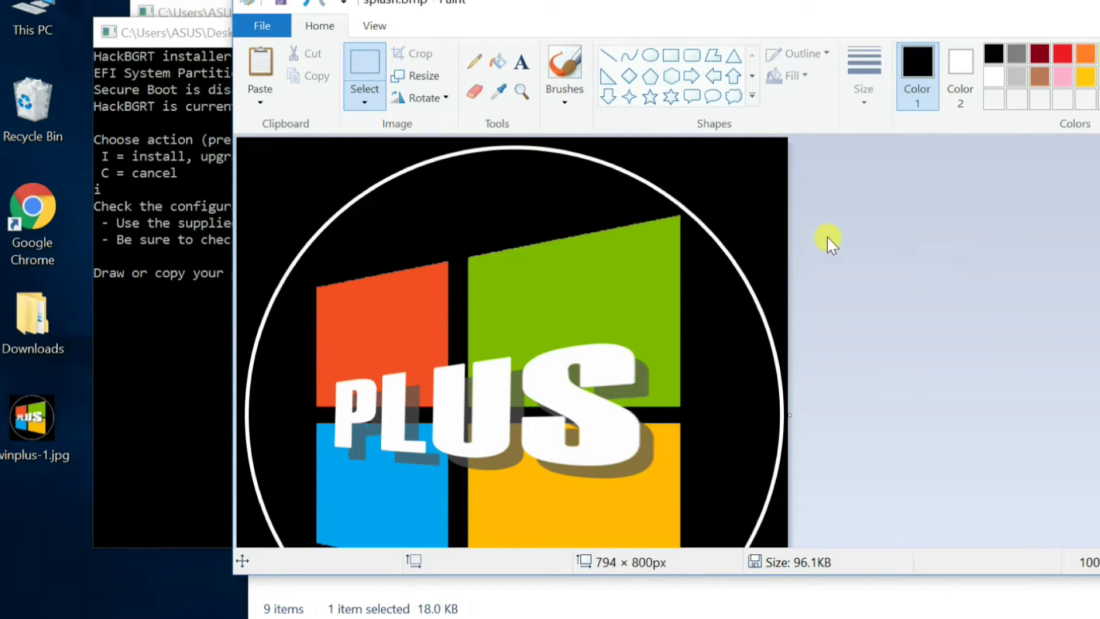
pyautogui.click(419, 76)
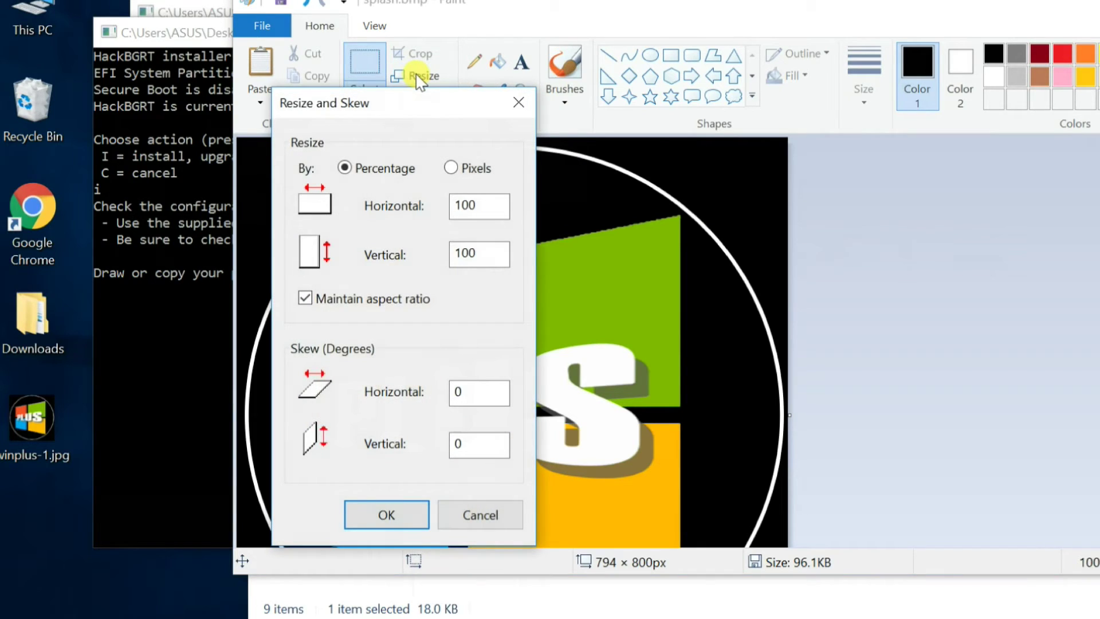
# Resize the pasted logo by pixels to 198 × 200, keeping the aspect ratio
pyautogui.click(450, 168)
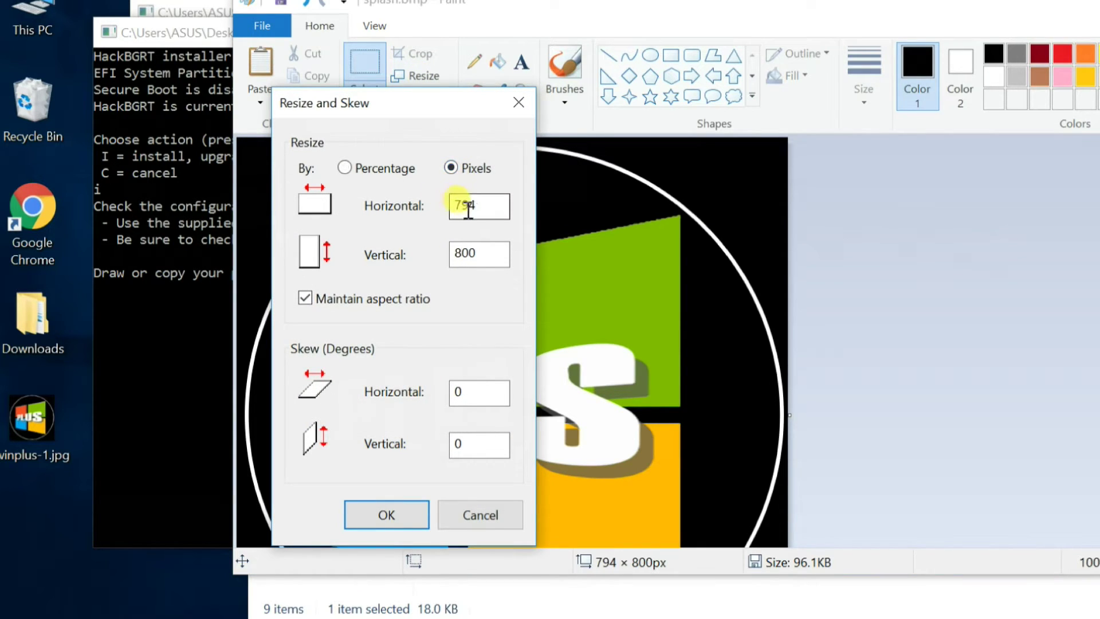
pyautogui.doubleClick(464, 254)
pyautogui.write('20')
pyautogui.write('0')
pyautogui.moveTo(459, 252); pyautogui.dragTo(478, 252)
pyautogui.click(386, 514)
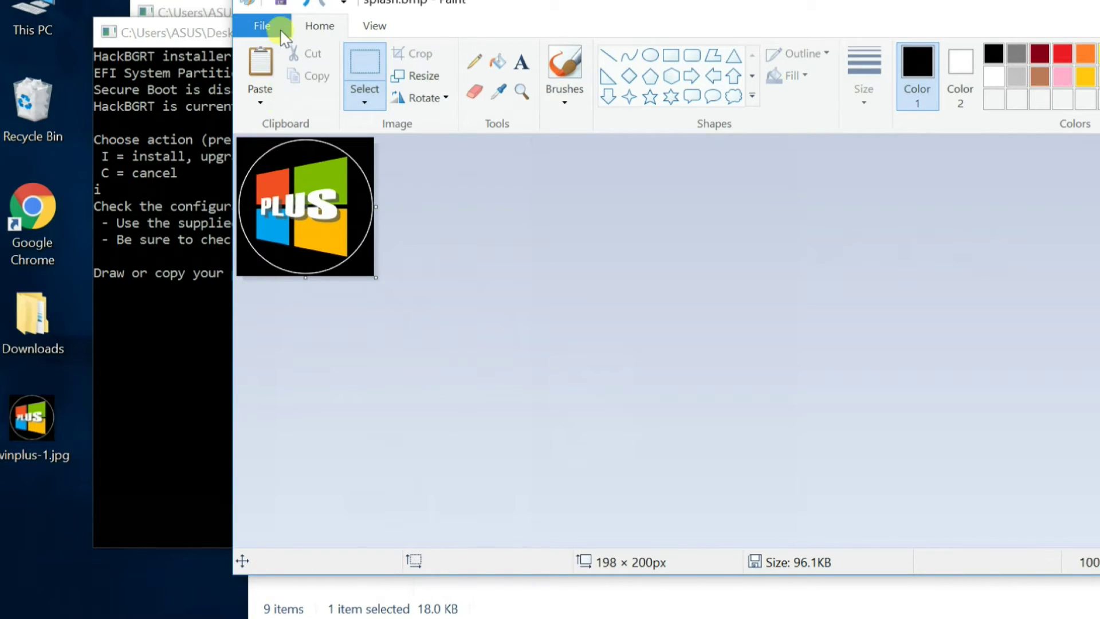
# Save splash.bmp, close Paint, exit the finished installer and close the HackBGRT folder
pyautogui.click(262, 24)
pyautogui.click(292, 152)
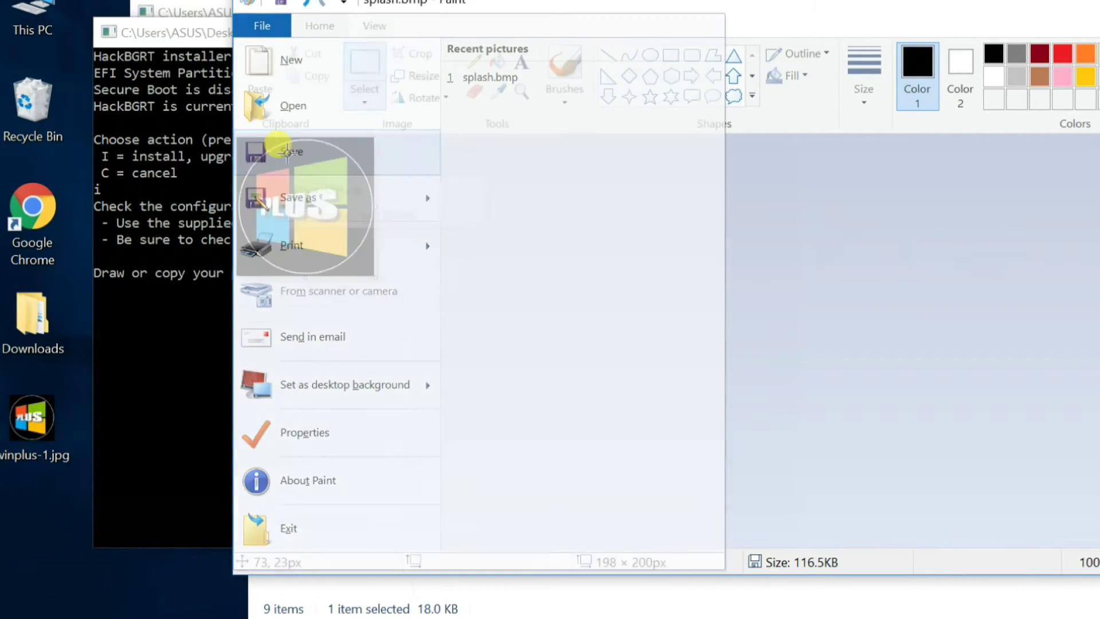
pyautogui.click(1081, 20)
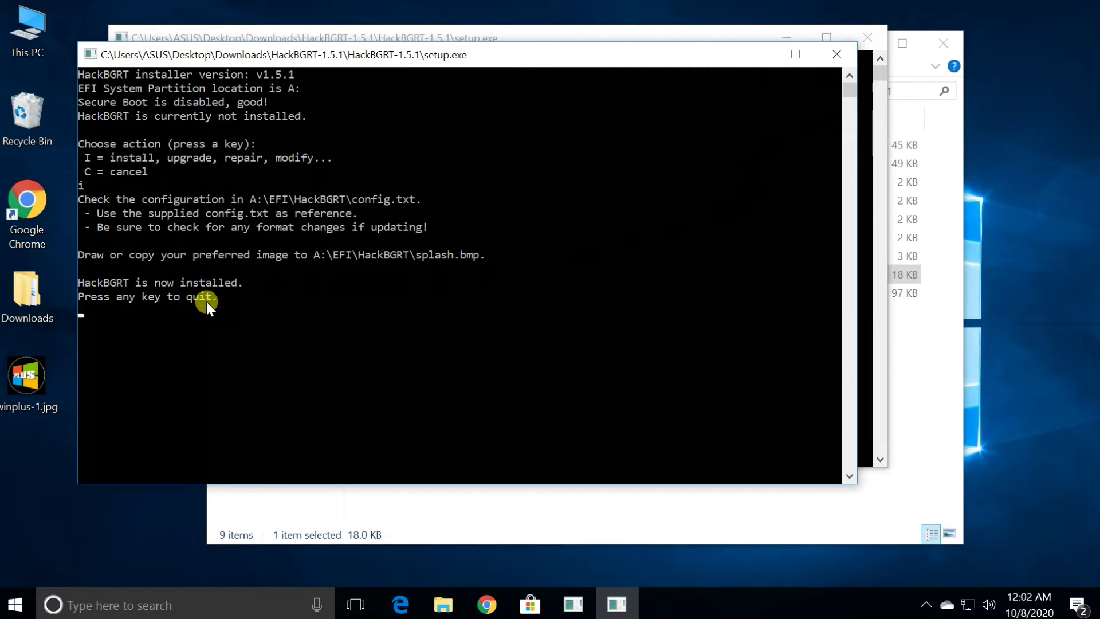
pyautogui.press('Return')
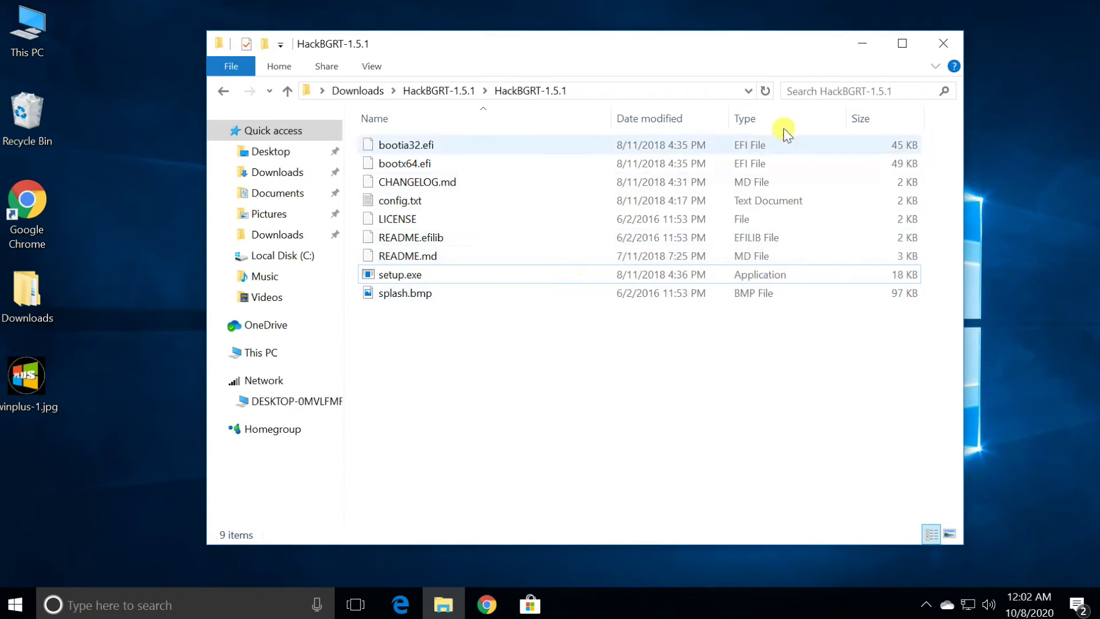
pyautogui.click(939, 47)
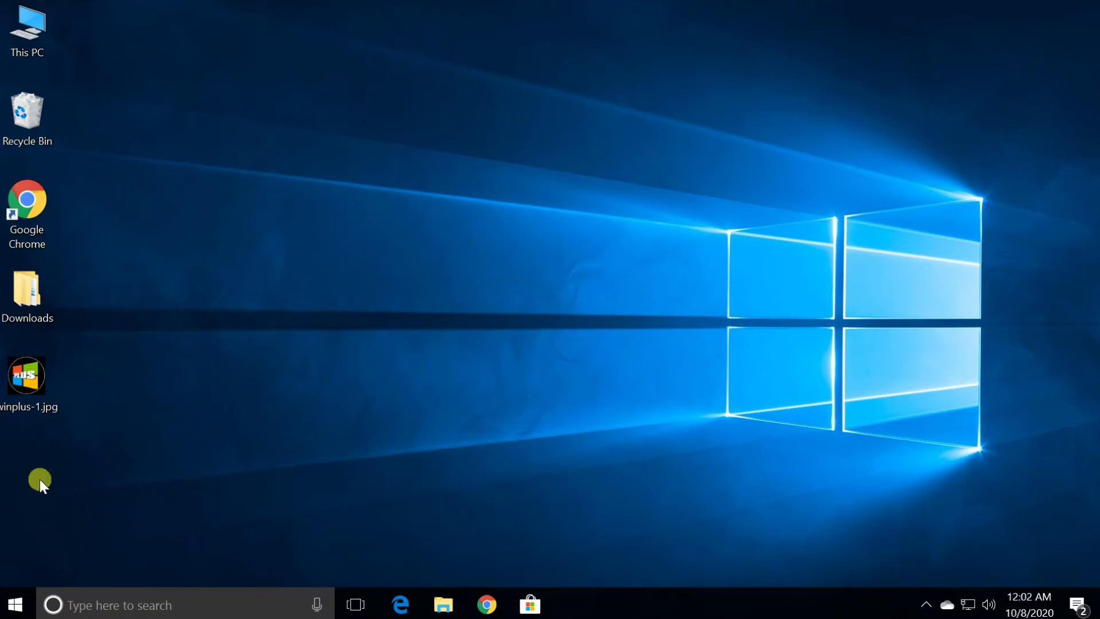
# Restart Windows with Update and restart from the Start menu's power options
pyautogui.click(12, 607)
pyautogui.click(14, 567)
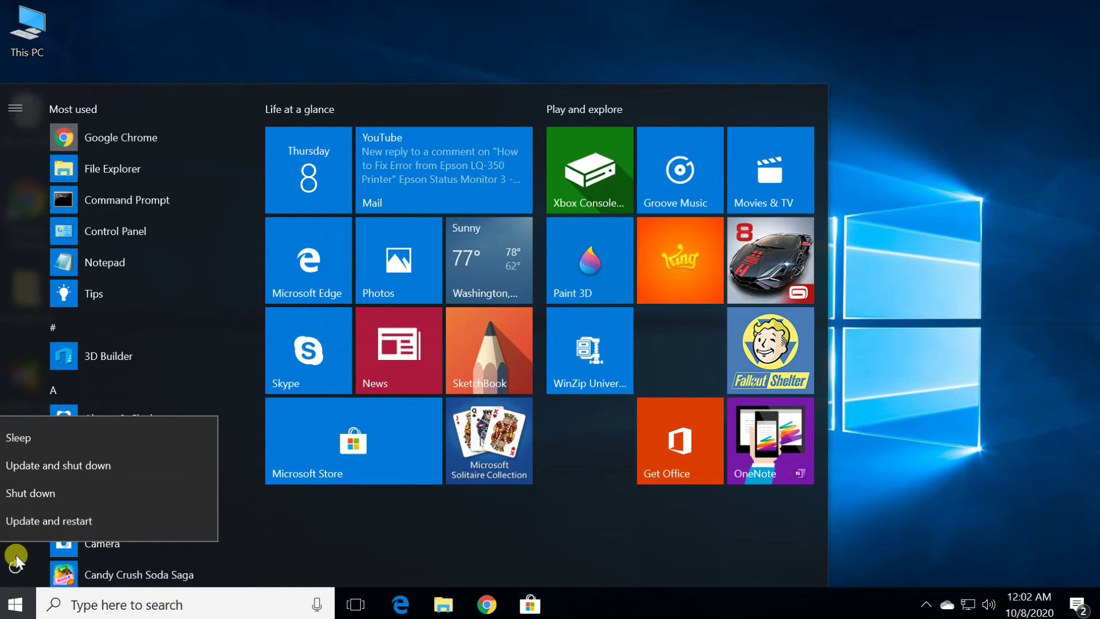
pyautogui.click(88, 519)
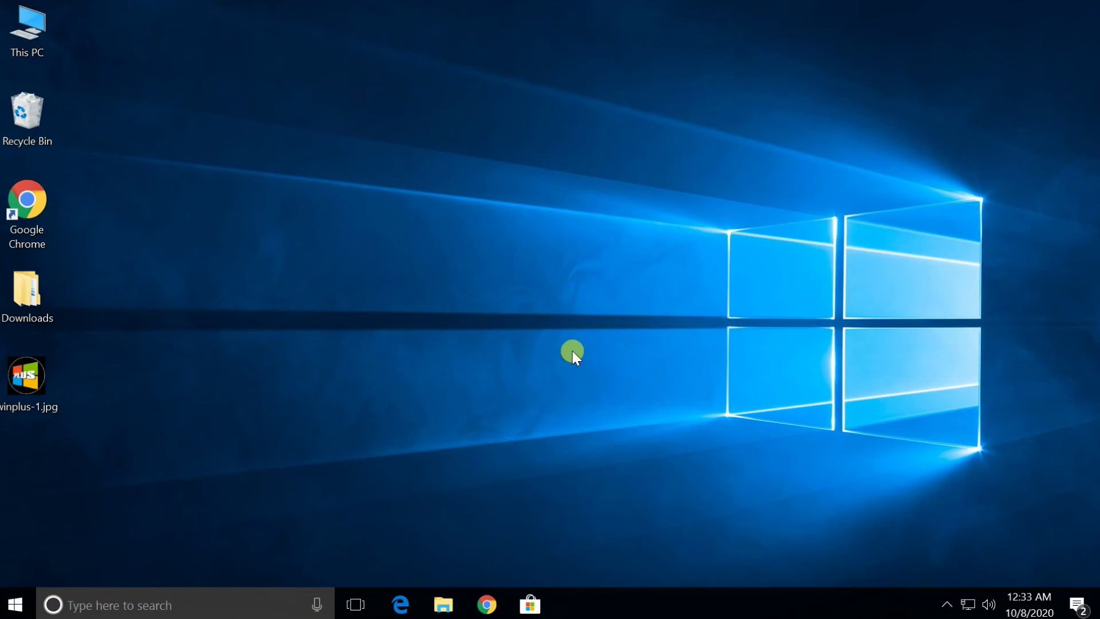
# Go to Downloads > HackBGRT-1.5.1 > HackBGRT-1.5.1 and select setup.exe
pyautogui.doubleClick(26, 308)
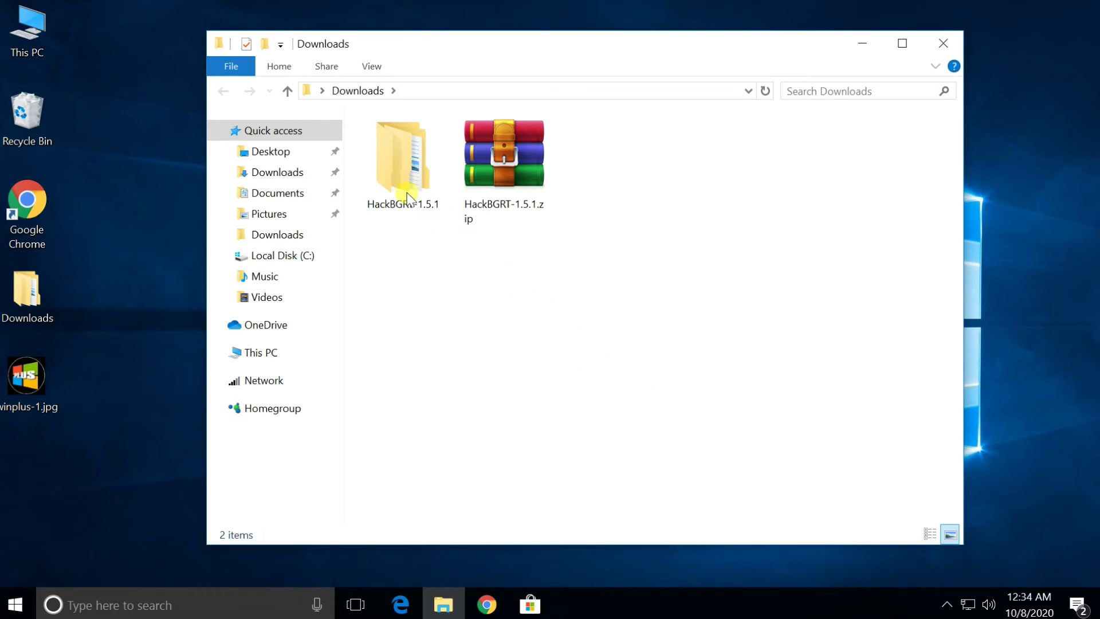
pyautogui.doubleClick(397, 173)
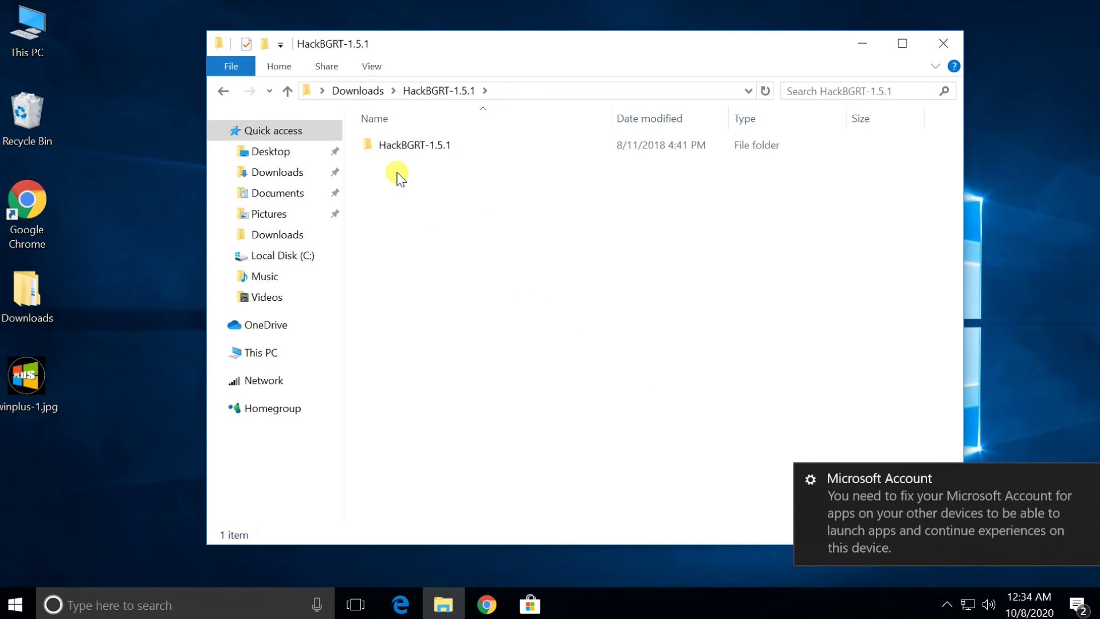
pyautogui.doubleClick(384, 151)
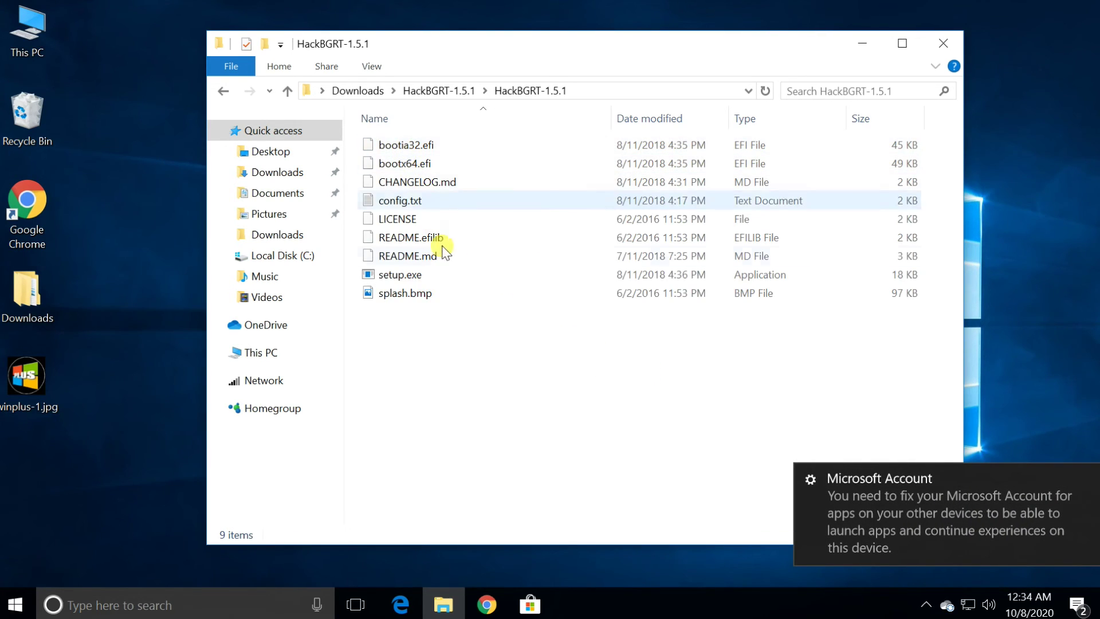
pyautogui.click(394, 275)
pyautogui.doubleClick(405, 275)
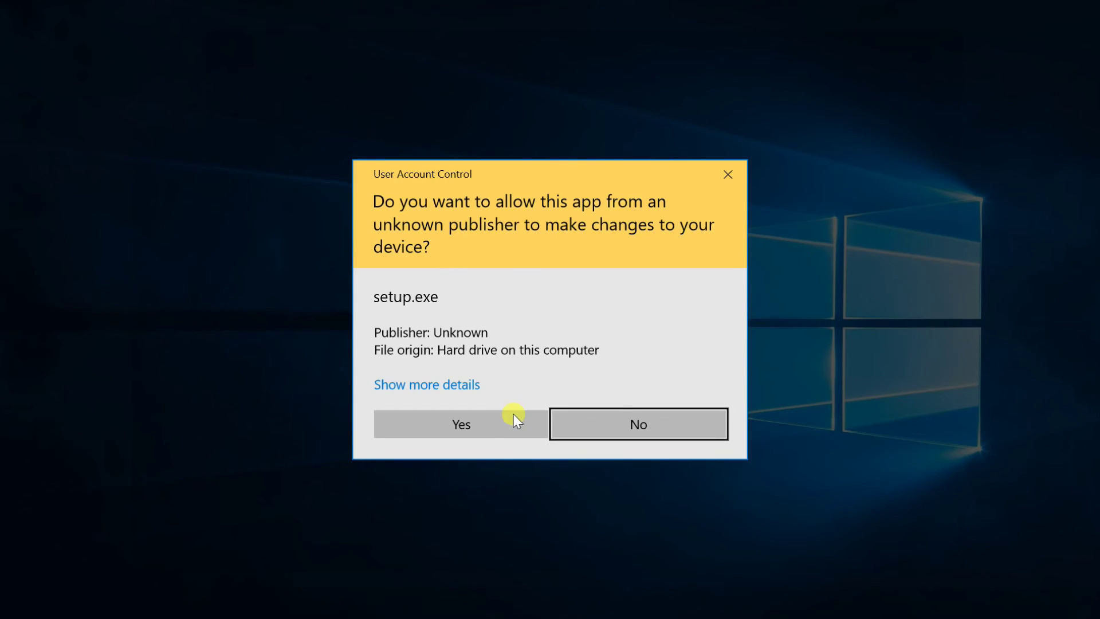
# Allow setup.exe past UAC, remove HackBGRT to restore bootmgfw.efi, then exit setup
pyautogui.click(513, 420)
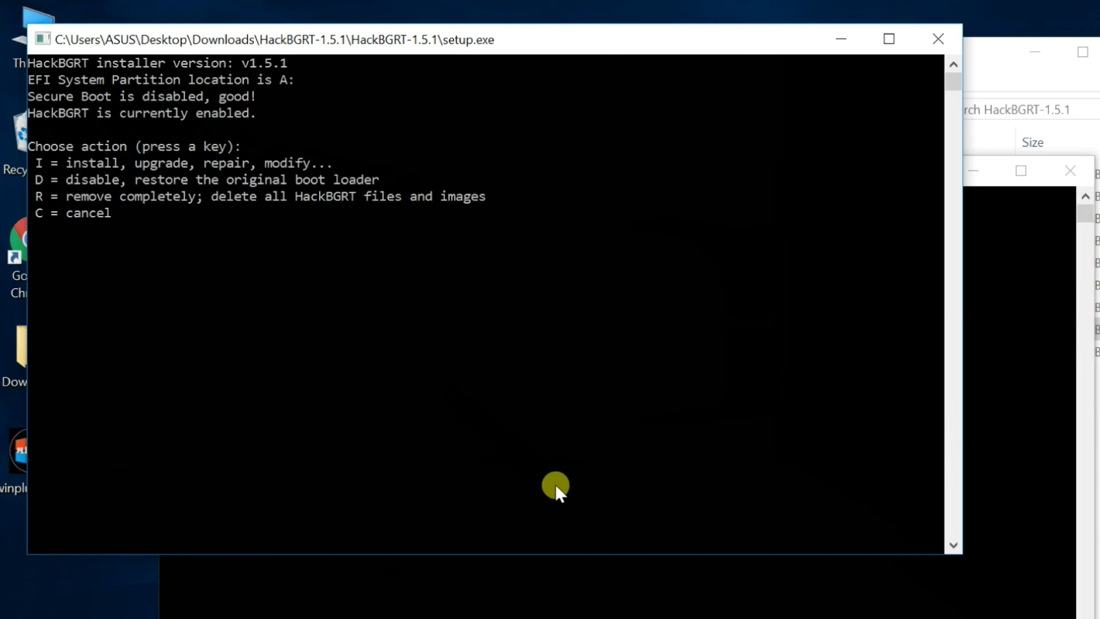
pyautogui.press('r')
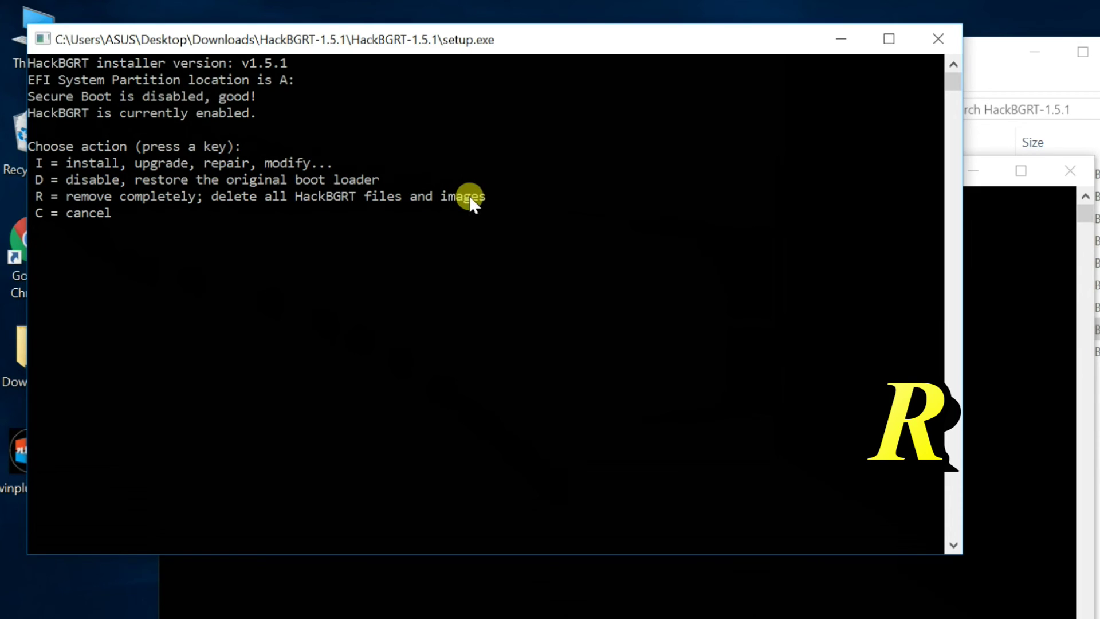
pyautogui.click(39, 196)
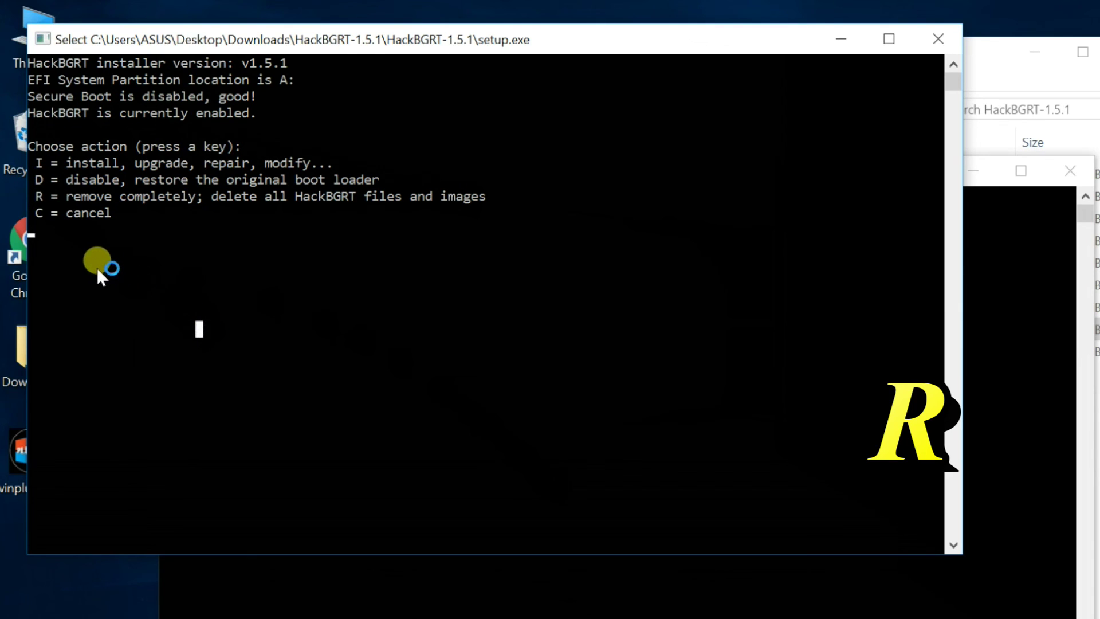
pyautogui.press('r')
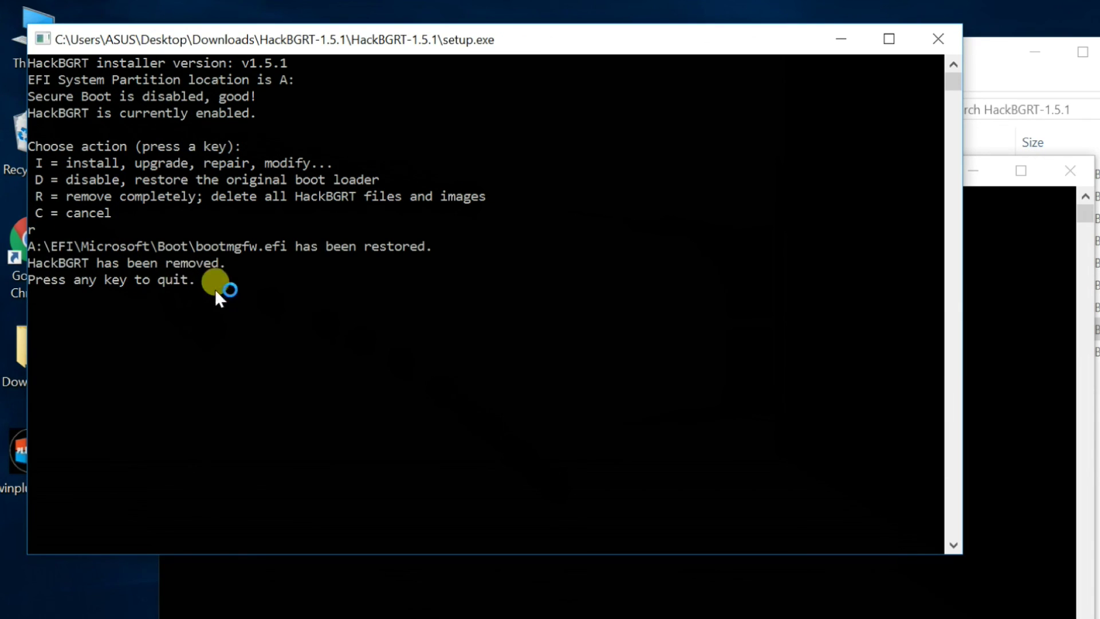
pyautogui.press('Return')
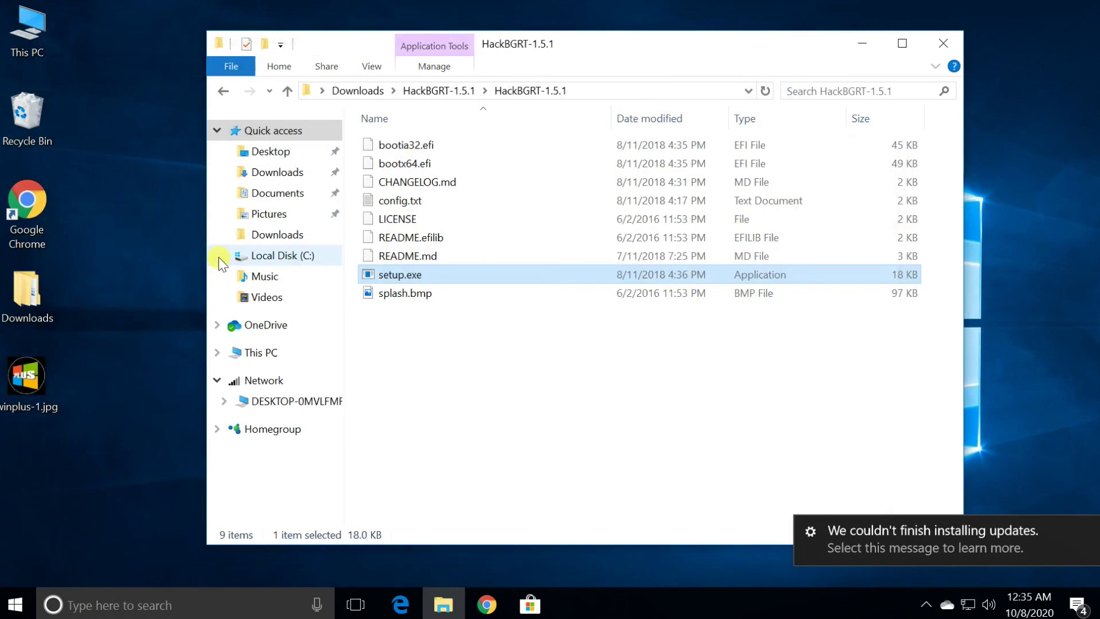